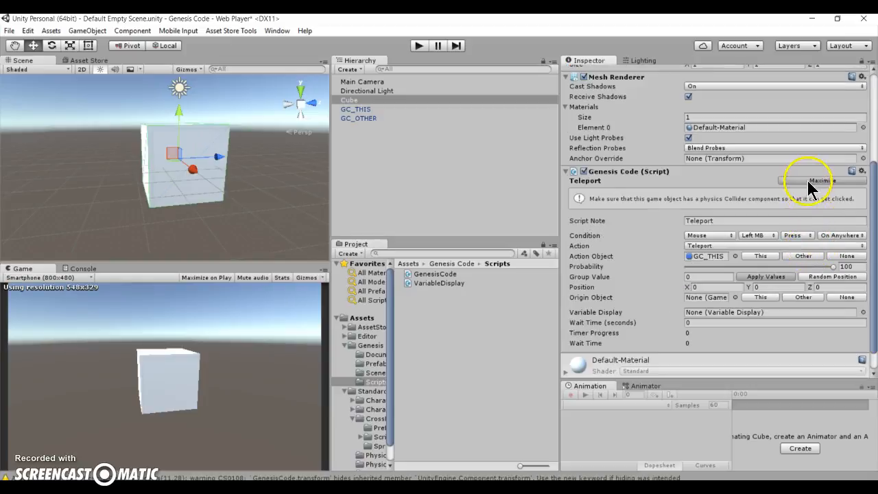
Run the scene briefly in play mode and stop it
{"action": "left_click", "coordinate": [772, 277]}
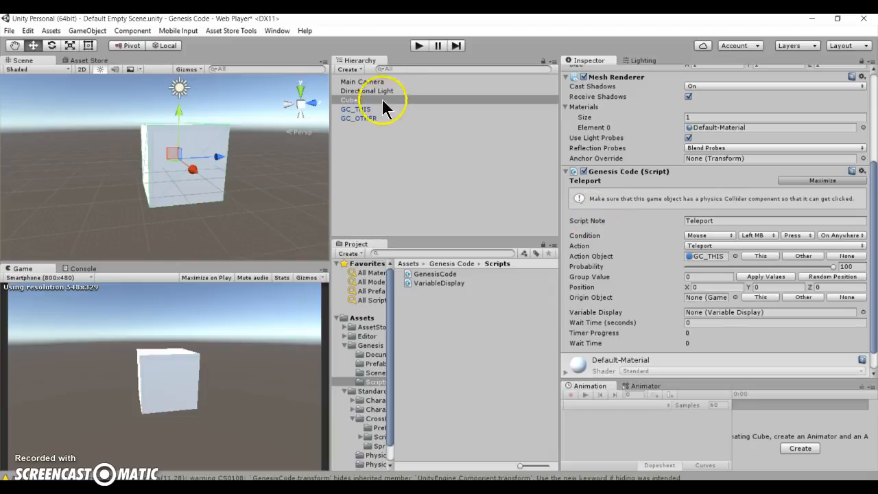
{"action": "left_click", "coordinate": [418, 45]}
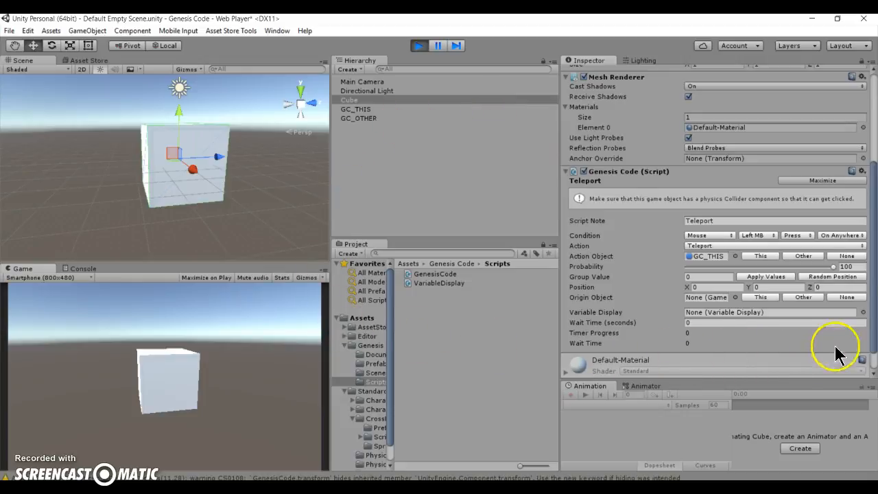
{"action": "left_click", "coordinate": [418, 46]}
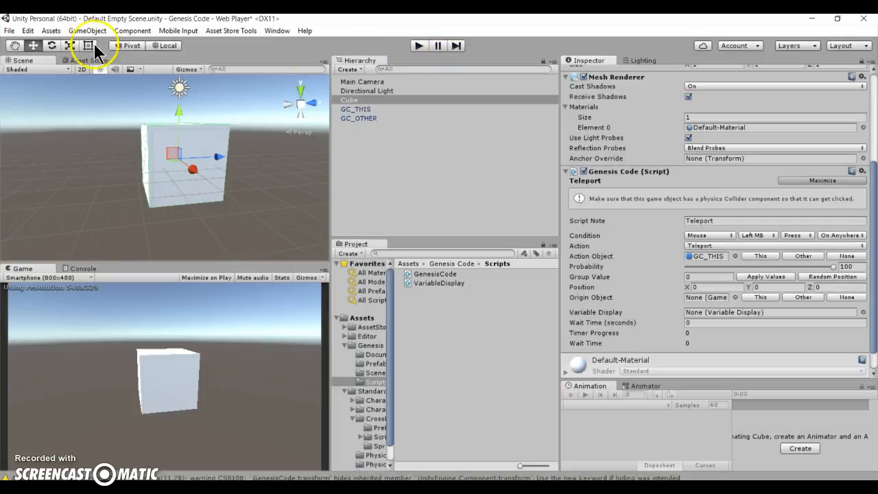
Change the Playmode tint colour to white (FFFFFFFF) in the editor preferences and close them
{"action": "left_click", "coordinate": [27, 31]}
{"action": "mouse_move", "coordinate": [47, 314]}
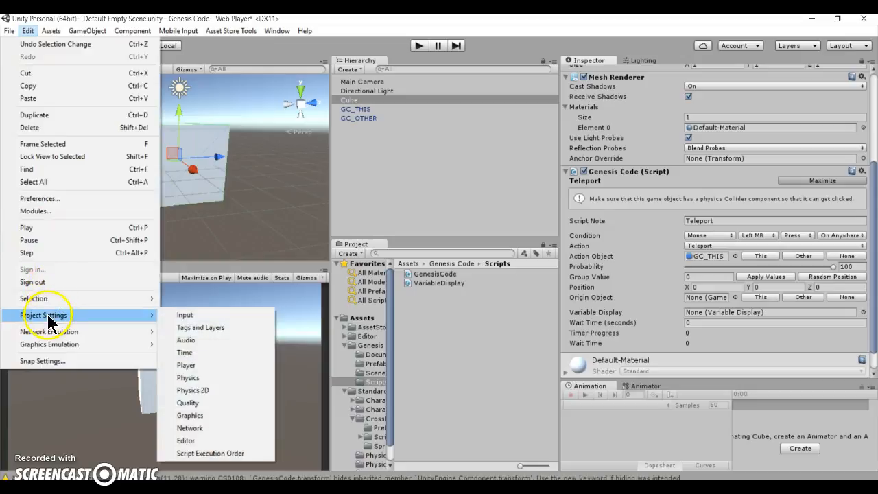
{"action": "left_click", "coordinate": [42, 198]}
{"action": "left_click", "coordinate": [110, 138]}
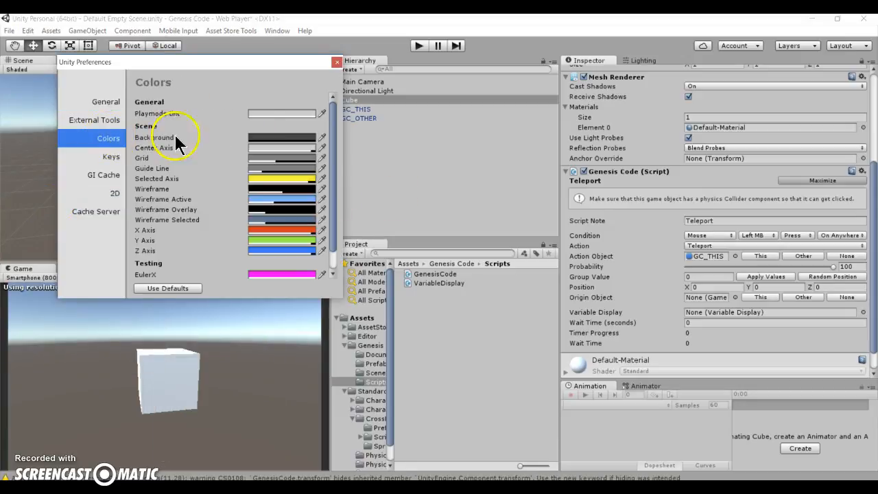
{"action": "left_click", "coordinate": [297, 114]}
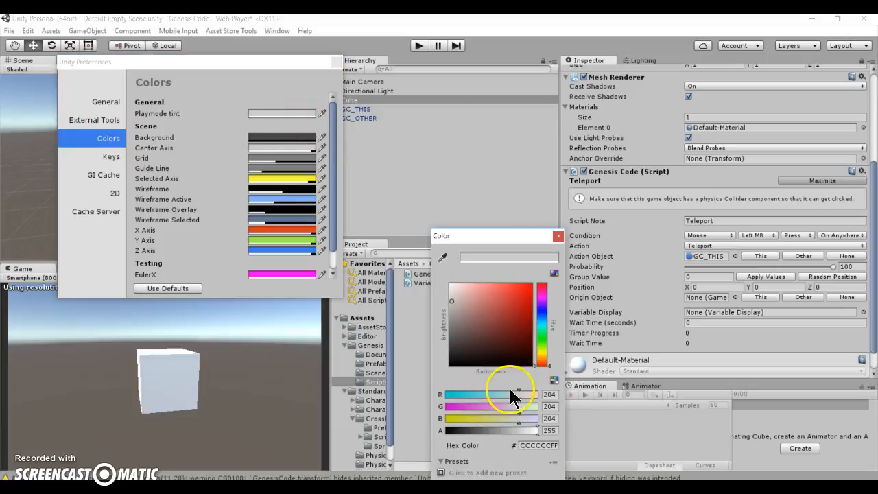
{"action": "left_click_drag", "start_coordinate": [490, 317], "coordinate": [391, 196]}
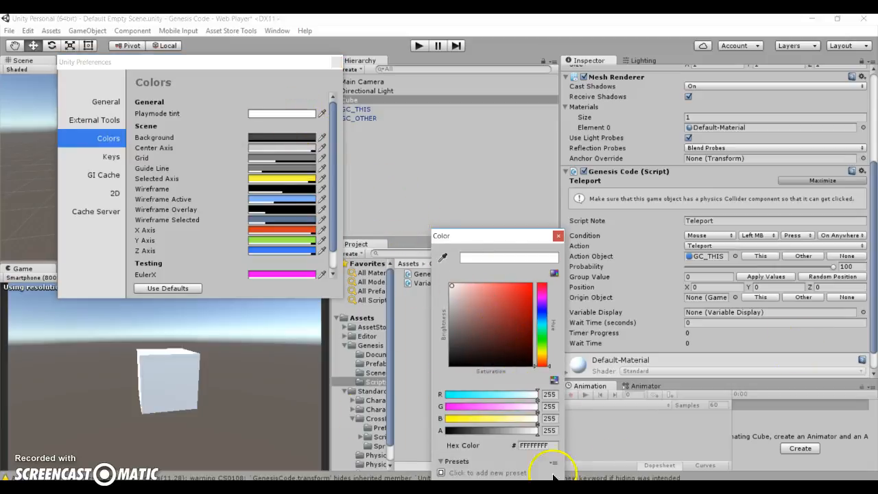
{"action": "left_click_drag", "start_coordinate": [521, 235], "coordinate": [452, 133]}
{"action": "left_click", "coordinate": [489, 133]}
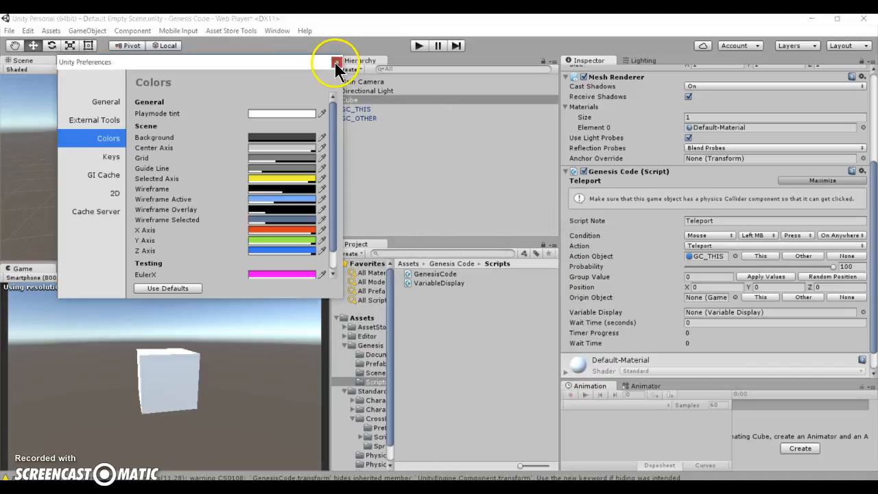
{"action": "left_click", "coordinate": [336, 62]}
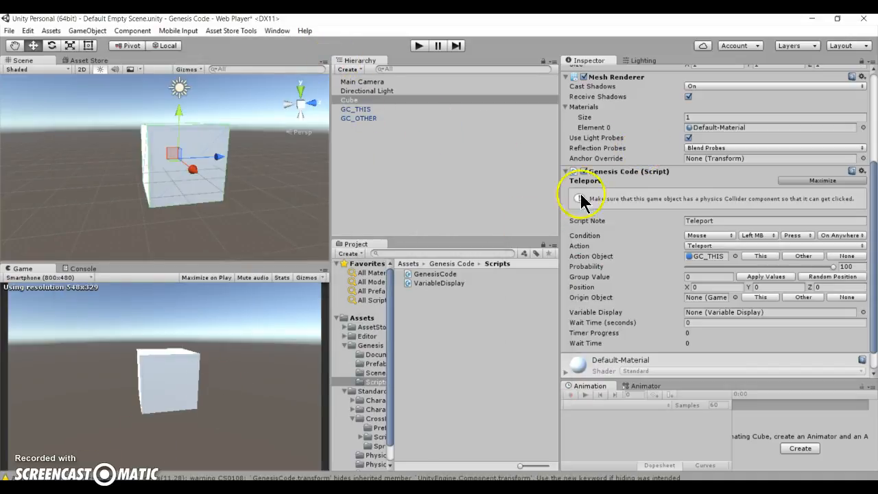
Examine the script note, the available actions and the action object of the Cube's Genesis Code Teleport script
{"action": "left_click", "coordinate": [726, 220]}
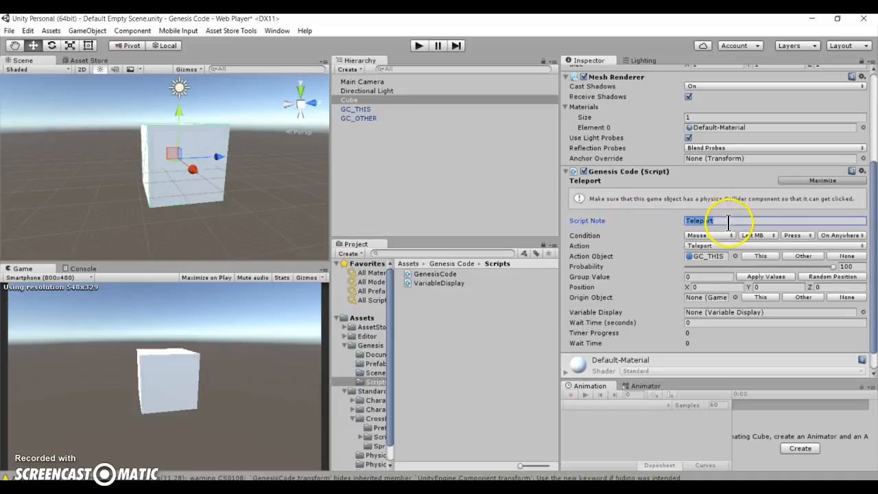
{"action": "left_click", "coordinate": [626, 245]}
{"action": "scroll", "coordinate": [628, 246], "scroll_direction": "down", "scroll_amount": 2}
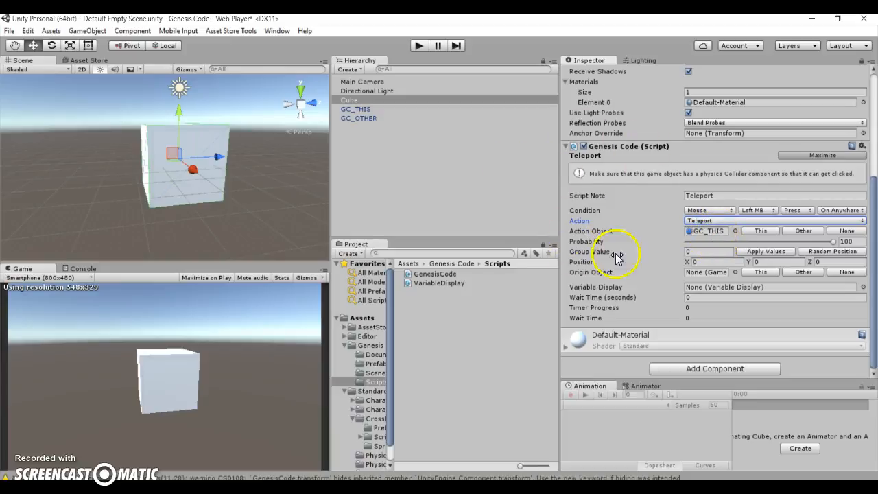
{"action": "left_click", "coordinate": [693, 231]}
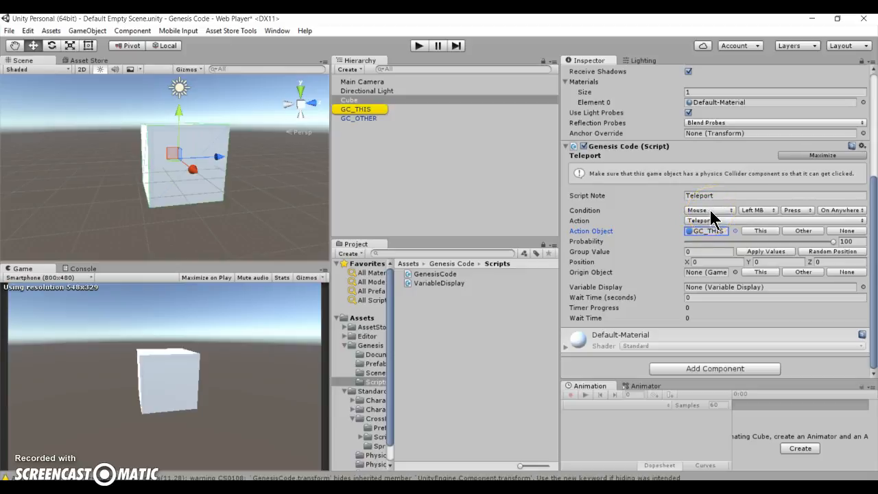
{"action": "left_click", "coordinate": [713, 222]}
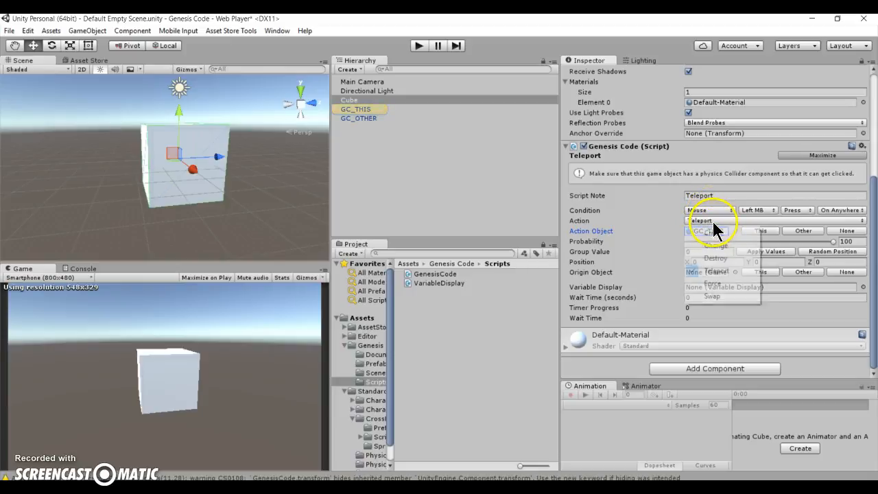
{"action": "left_click", "coordinate": [635, 233]}
{"action": "left_click", "coordinate": [697, 230]}
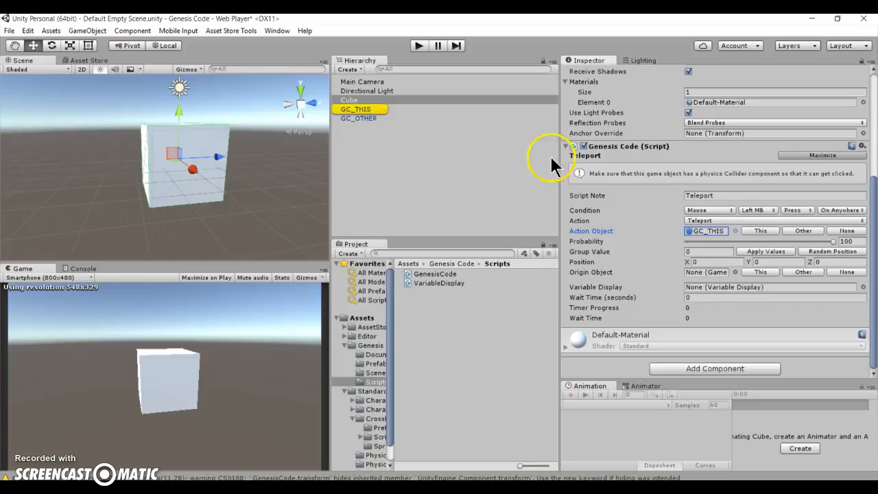
Set the Teleport script's Position to X 1, Y 1, Z 1
{"action": "left_click", "coordinate": [712, 264]}
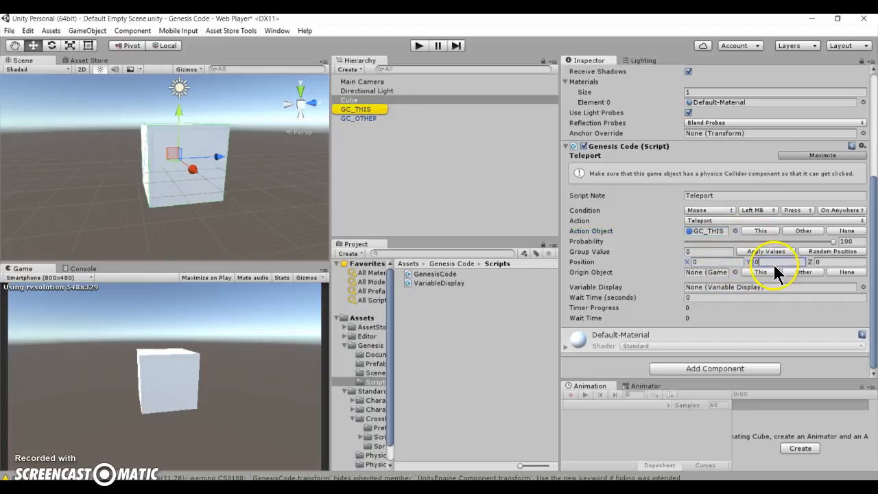
{"action": "left_click", "coordinate": [773, 265]}
{"action": "left_click", "coordinate": [718, 265]}
{"action": "left_click", "coordinate": [768, 262]}
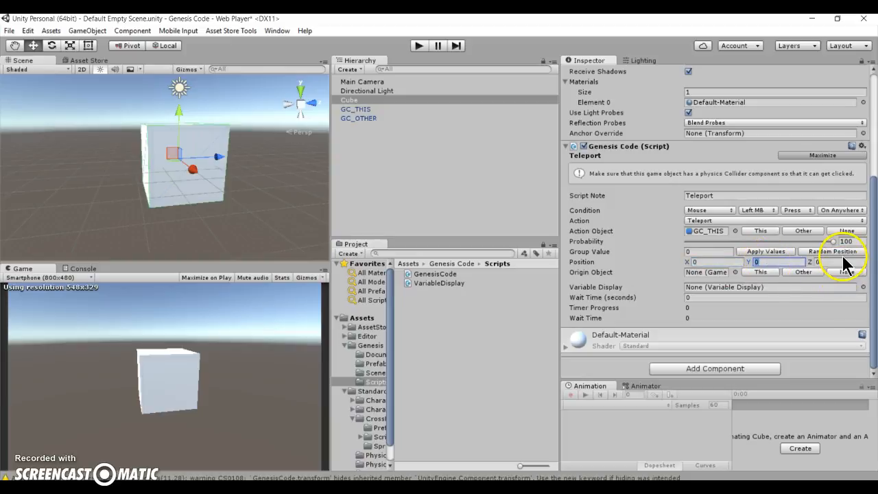
{"action": "left_click", "coordinate": [843, 259]}
{"action": "left_click", "coordinate": [730, 258]}
{"action": "type", "text": "1"}
{"action": "key", "text": "Tab"}
{"action": "type", "text": "1"}
{"action": "key", "text": "Tab"}
{"action": "key", "text": "Tab"}
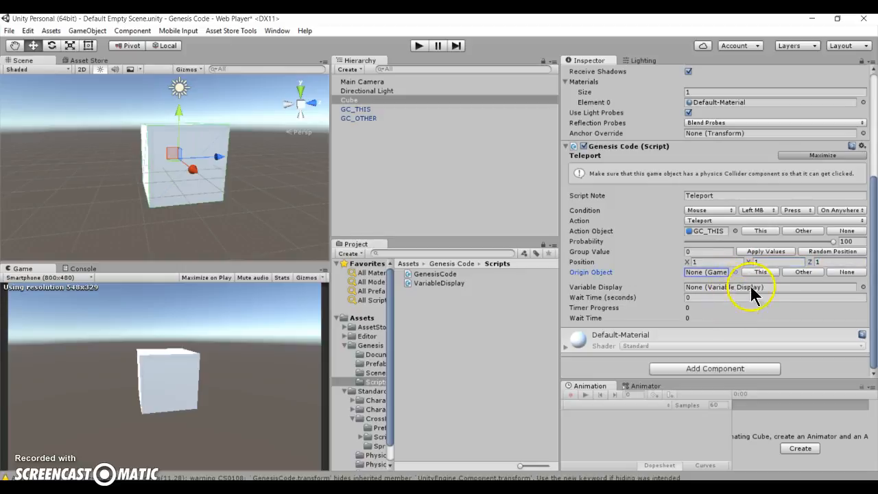
Test the teleport to the absolute position in play mode by triggering it in the game view, and stop playback
{"action": "left_click", "coordinate": [728, 297]}
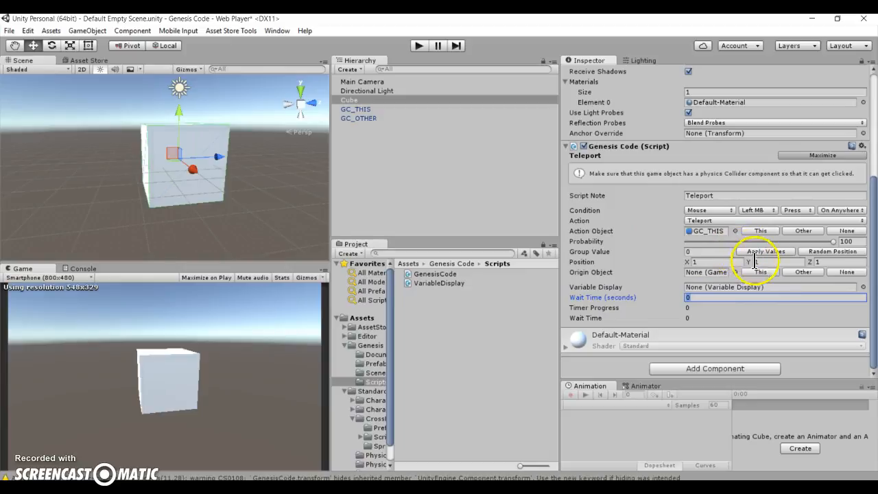
{"action": "left_click", "coordinate": [418, 46]}
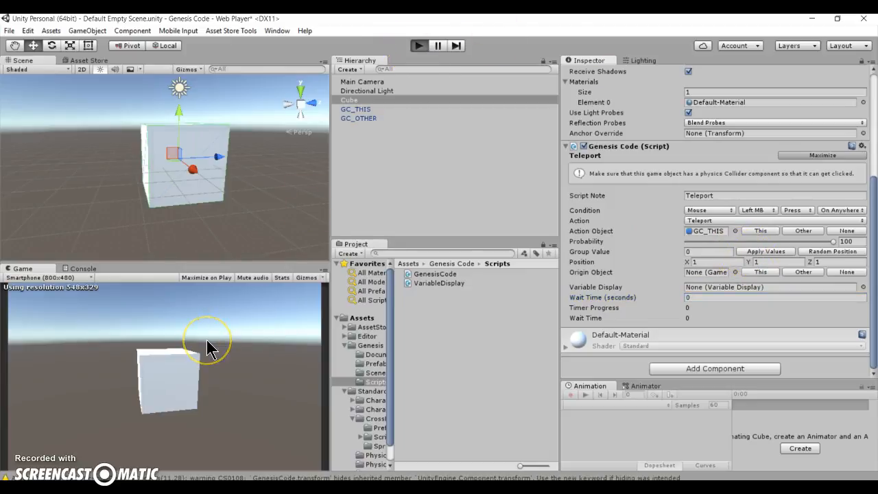
{"action": "left_click", "coordinate": [182, 365]}
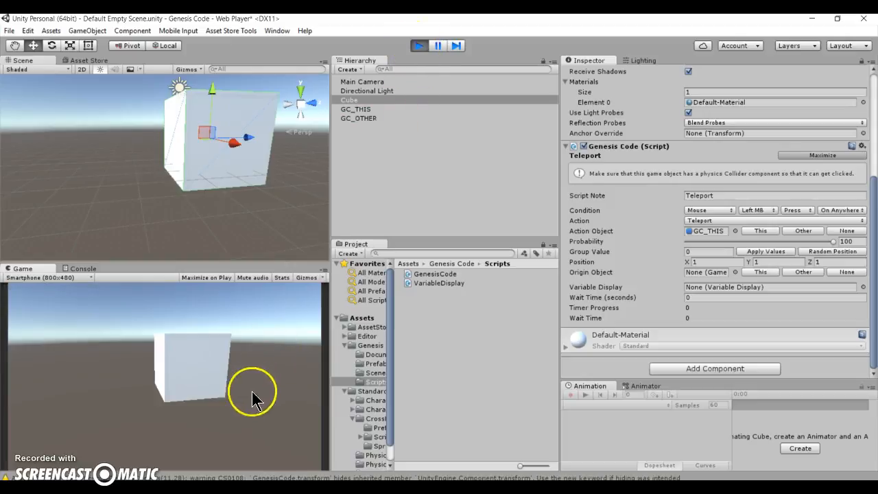
{"action": "left_click", "coordinate": [419, 45]}
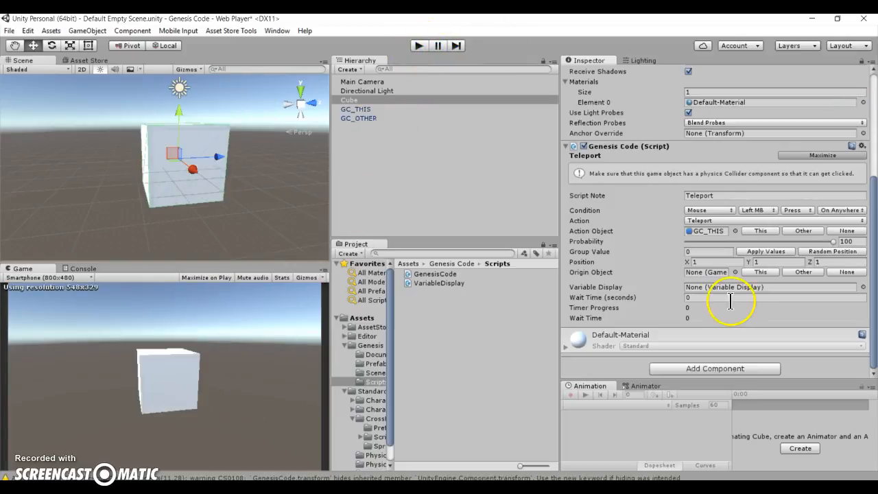
Assign GC_THIS as the Teleport script's Origin Object
{"action": "left_click", "coordinate": [706, 297]}
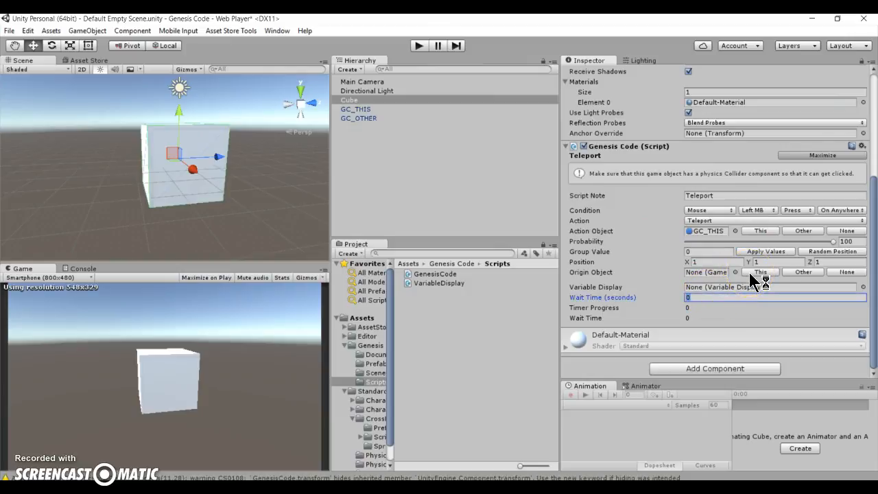
{"action": "left_click", "coordinate": [729, 263]}
{"action": "left_click", "coordinate": [766, 263]}
{"action": "left_click", "coordinate": [723, 263]}
{"action": "double_click", "coordinate": [722, 264]}
{"action": "left_click", "coordinate": [723, 273]}
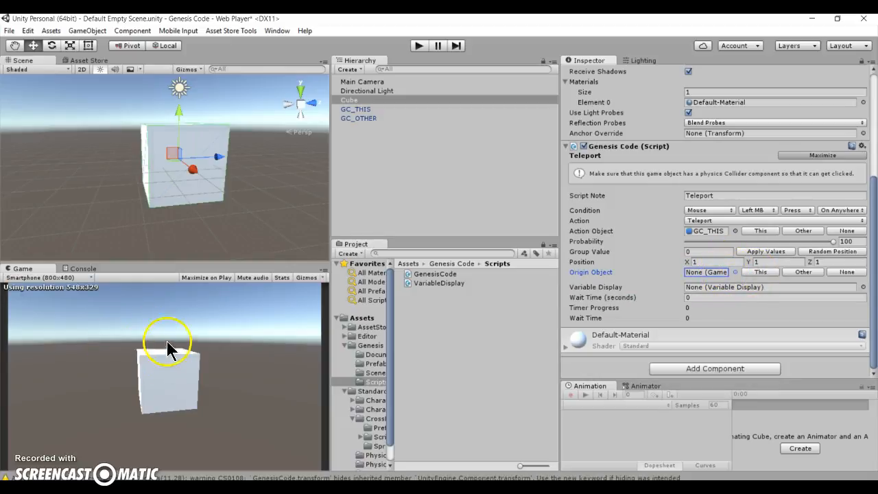
{"action": "left_click", "coordinate": [759, 271]}
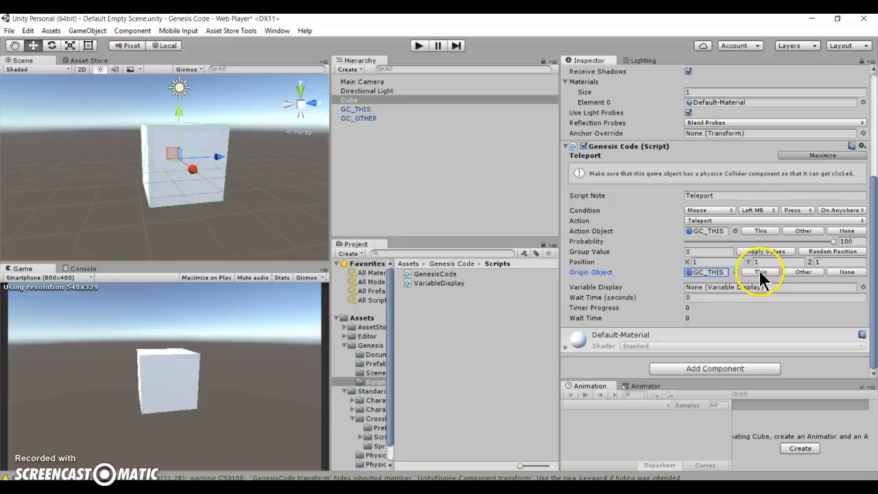
Test the teleport with GC_THIS as its origin in play mode, triggering it in the game view, and stop playback
{"action": "left_click", "coordinate": [709, 262]}
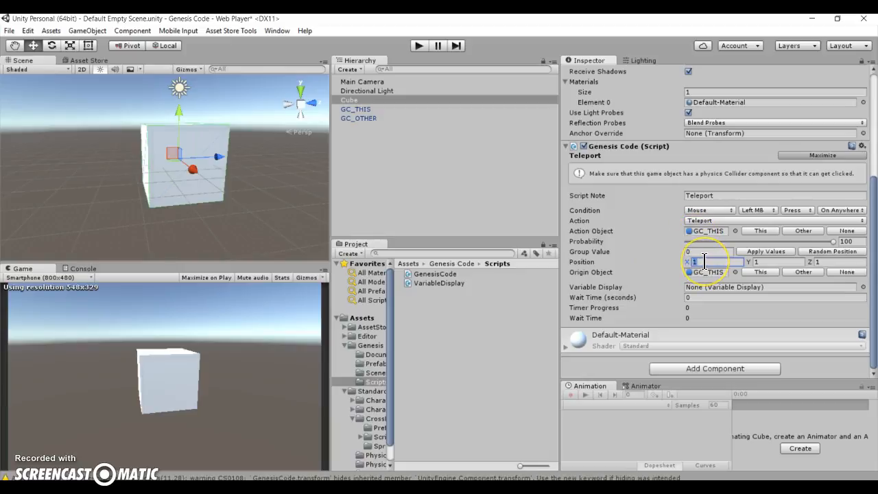
{"action": "left_click", "coordinate": [831, 262]}
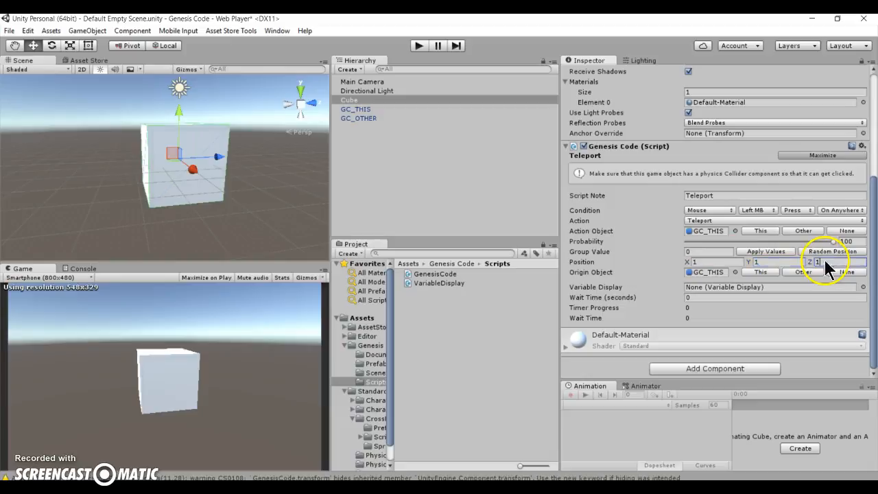
{"action": "left_click", "coordinate": [419, 46]}
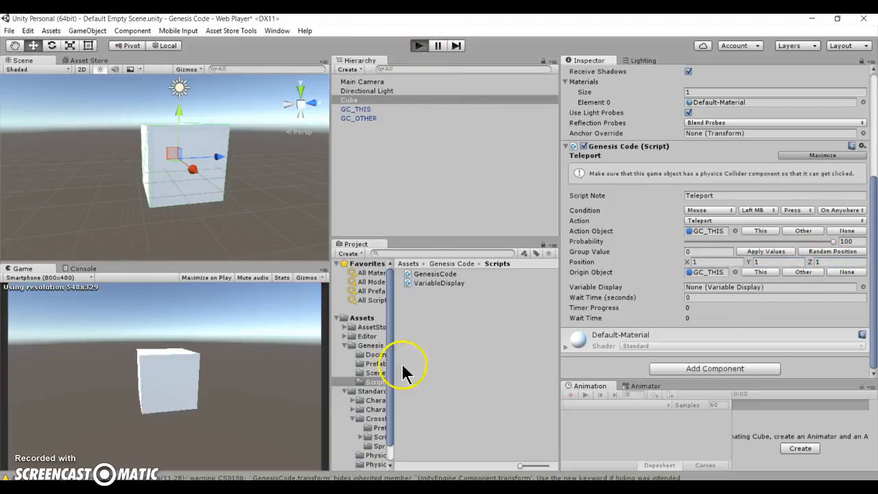
{"action": "left_click", "coordinate": [247, 366]}
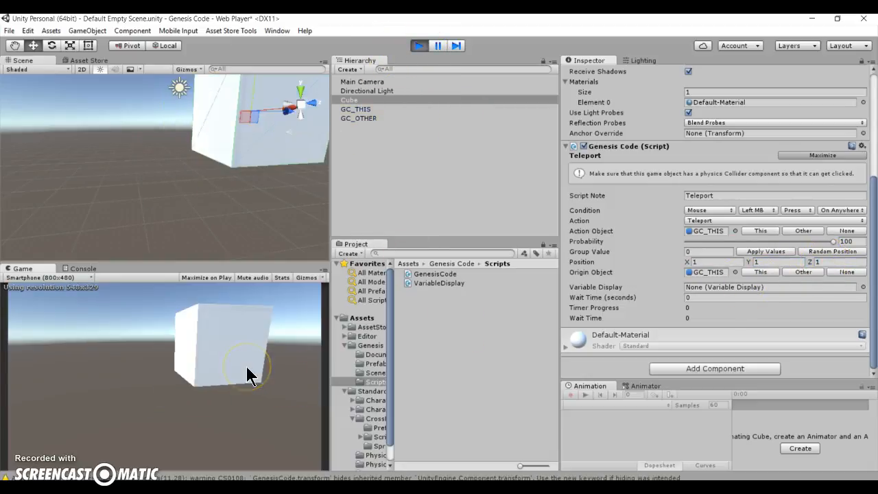
{"action": "left_click", "coordinate": [420, 46]}
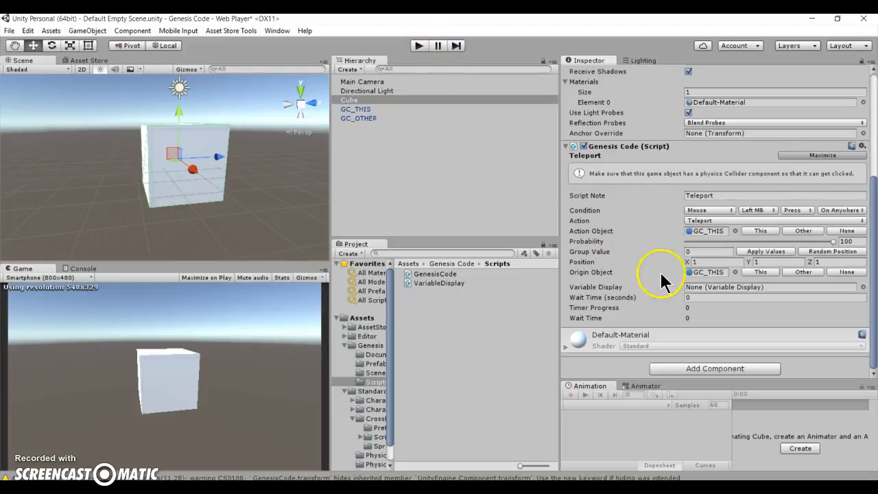
{"action": "left_click", "coordinate": [697, 271]}
{"action": "left_click", "coordinate": [704, 296]}
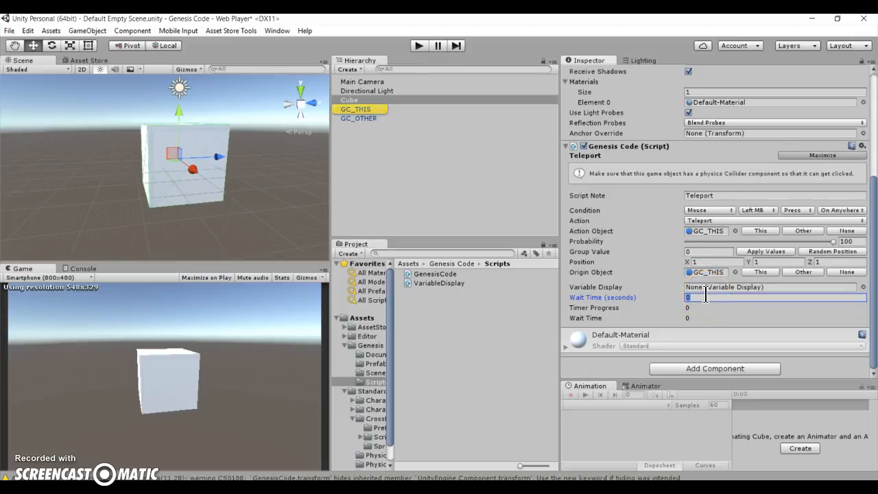
{"action": "left_click", "coordinate": [732, 261]}
{"action": "left_click", "coordinate": [723, 272]}
{"action": "left_click", "coordinate": [725, 271]}
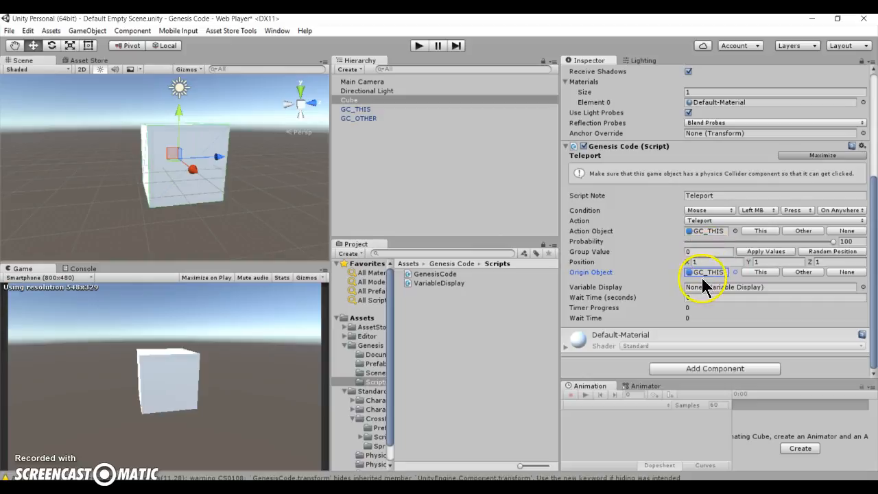
Create an empty game object in the scene and move it along the X axis to about -37.8
{"action": "right_click", "coordinate": [422, 164]}
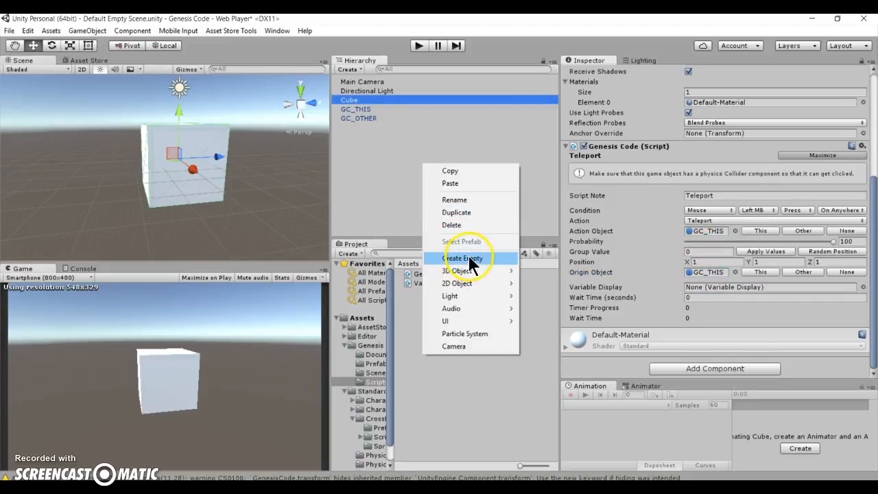
{"action": "left_click", "coordinate": [468, 256]}
{"action": "left_click_drag", "start_coordinate": [384, 113], "coordinate": [388, 204]}
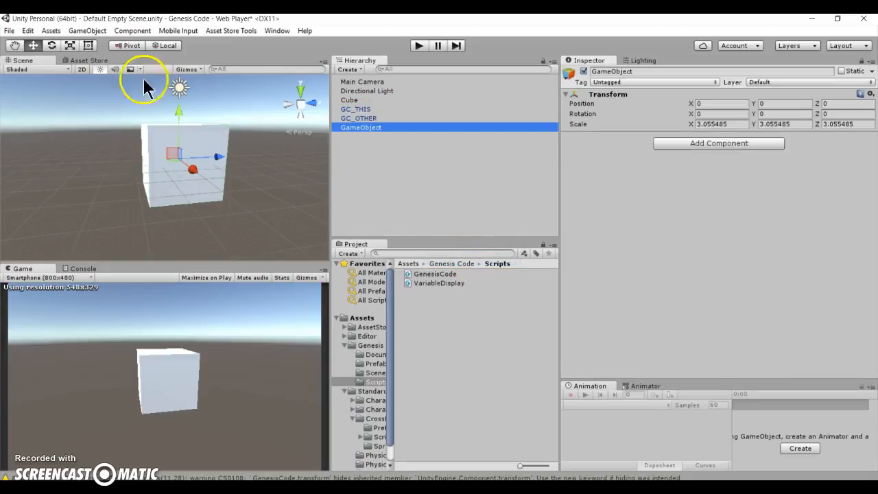
{"action": "left_click", "coordinate": [189, 164]}
{"action": "left_click_drag", "start_coordinate": [188, 164], "coordinate": [55, 43]}
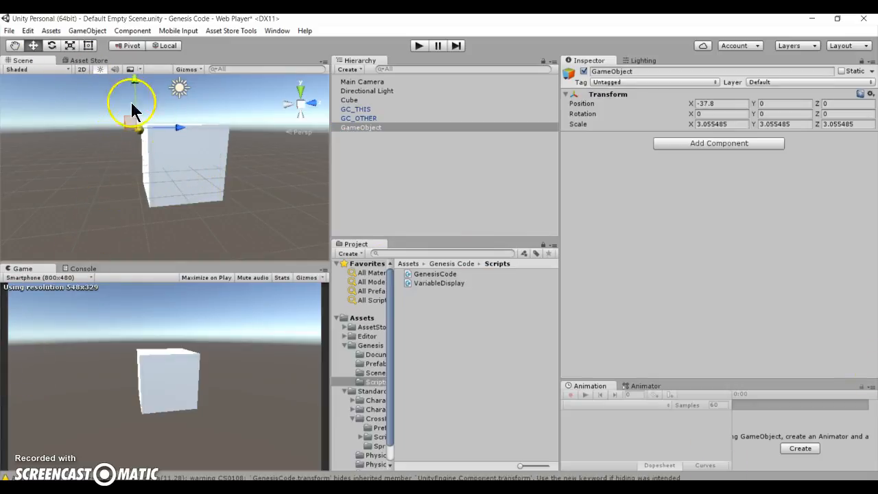
Rename the new empty game object to Spawn Point
{"action": "left_click", "coordinate": [683, 73]}
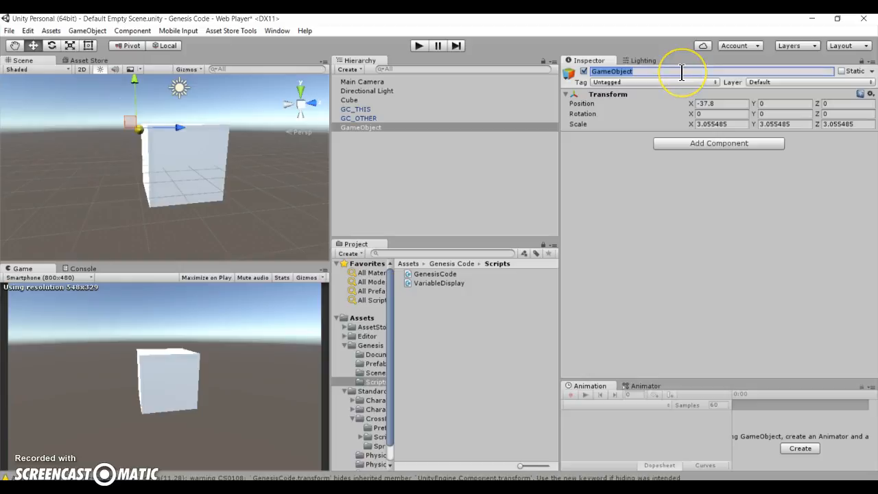
{"action": "type", "text": "Spawn Point"}
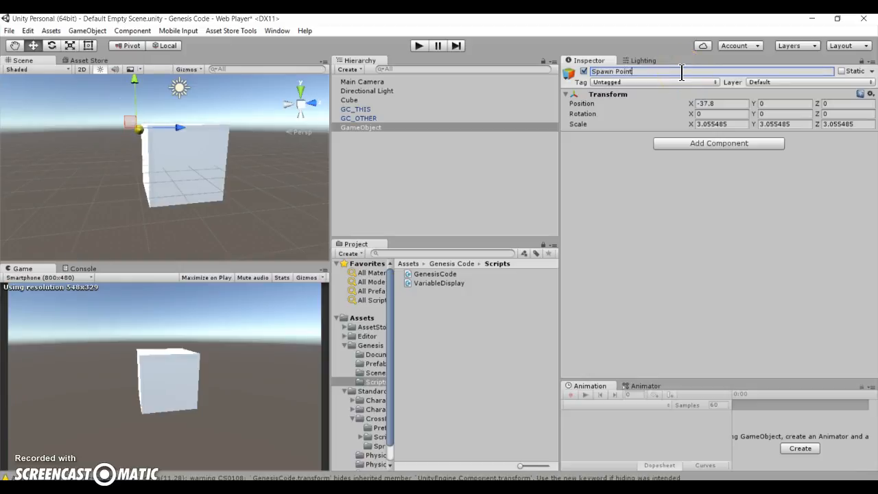
{"action": "key", "text": "Return"}
Assign Spawn Point as the Origin Object of the Cube's Teleport script and apply the group value 0 to its position
{"action": "left_click", "coordinate": [349, 101]}
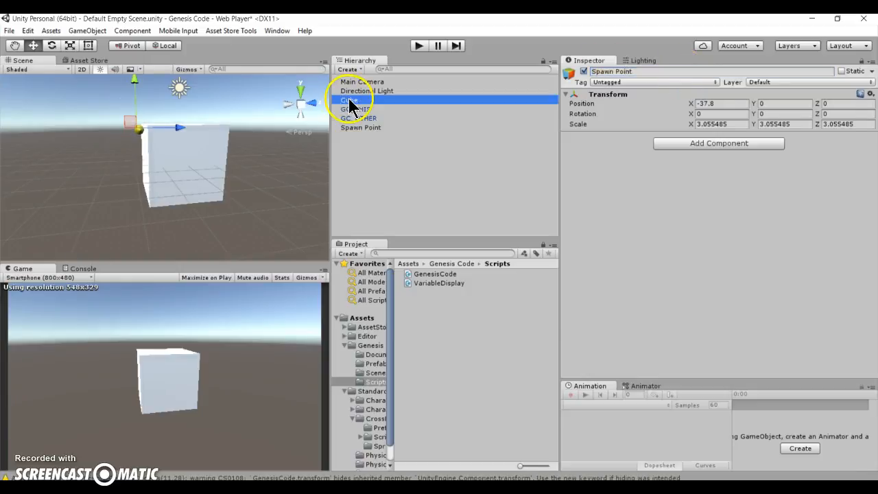
{"action": "scroll", "coordinate": [822, 323], "scroll_direction": "down", "scroll_amount": 3}
{"action": "scroll", "coordinate": [761, 334], "scroll_direction": "down", "scroll_amount": 2}
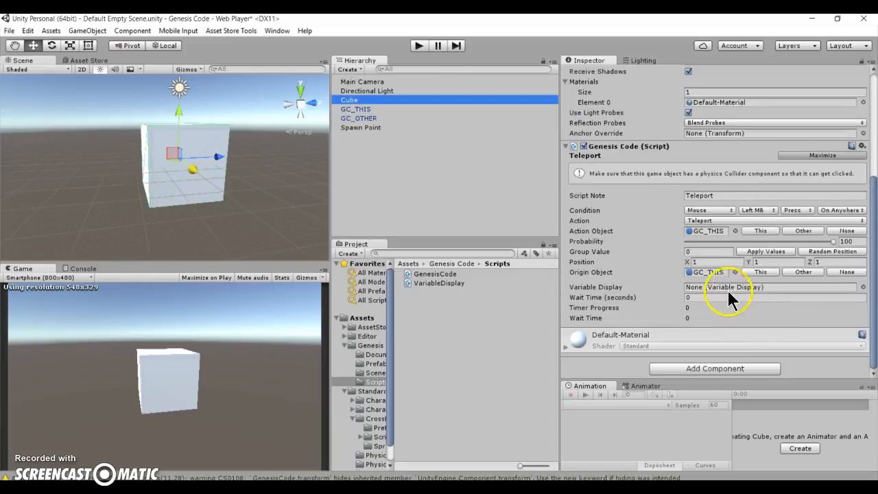
{"action": "left_click_drag", "start_coordinate": [364, 125], "coordinate": [717, 273]}
{"action": "left_click", "coordinate": [748, 252]}
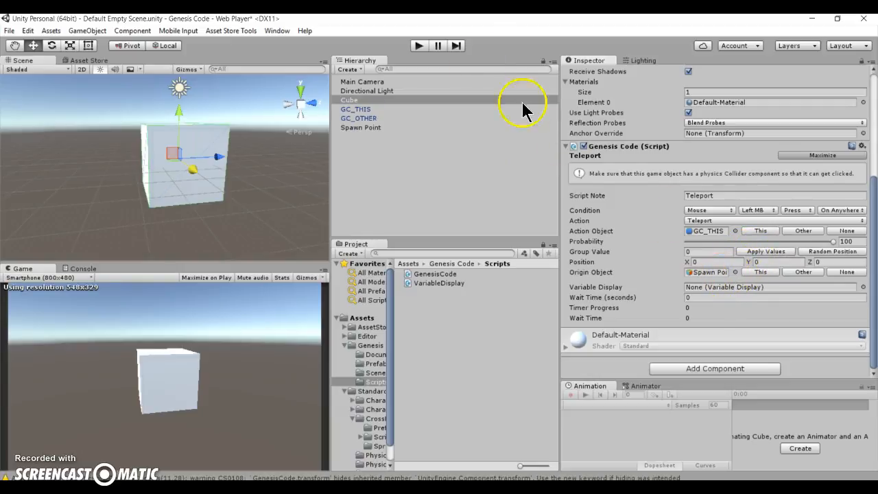
Test the teleport to Spawn Point in play mode, triggering it in the game view, and stop playback
{"action": "left_click", "coordinate": [425, 45]}
{"action": "left_click", "coordinate": [267, 367]}
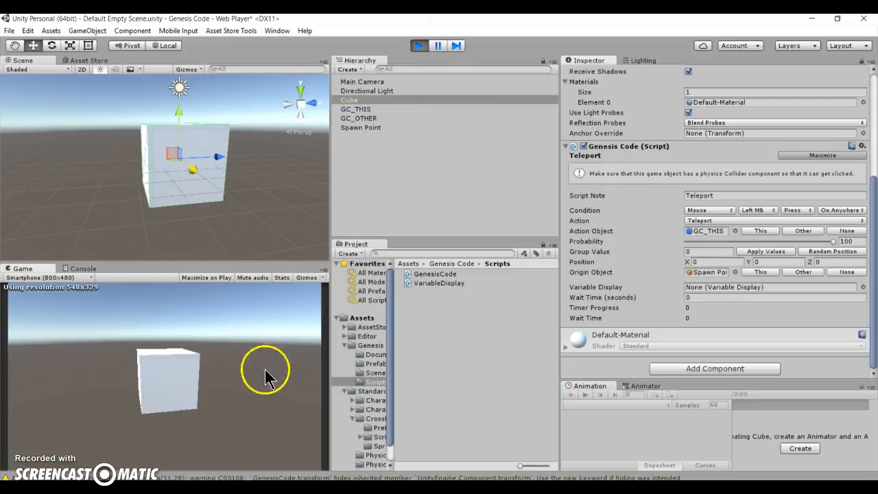
{"action": "left_click", "coordinate": [163, 380]}
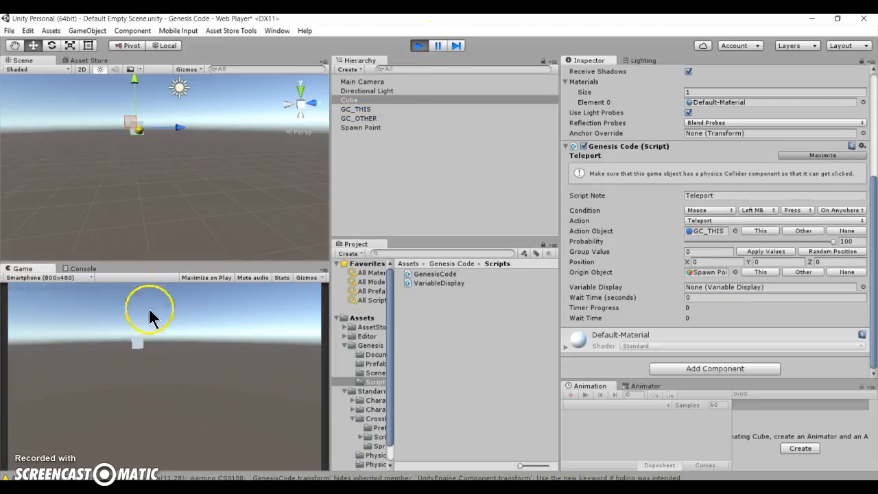
{"action": "left_click", "coordinate": [419, 46]}
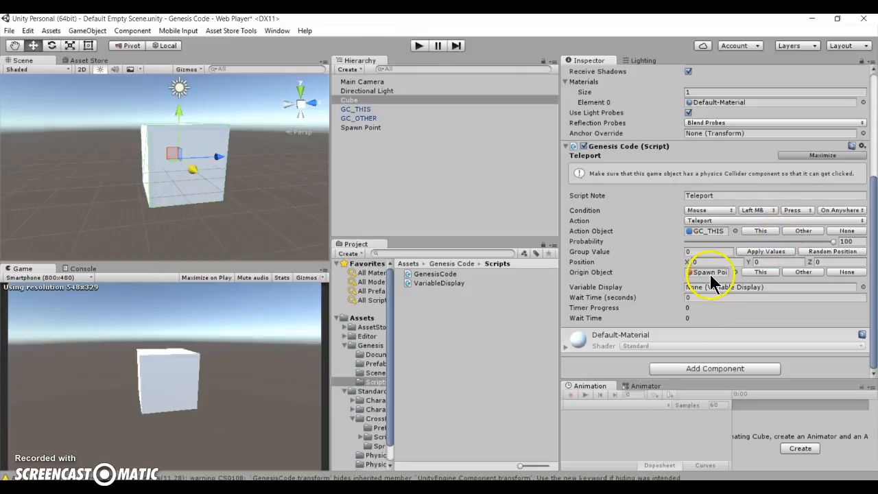
Set the Teleport script's Group Value to 3 and apply it to the X, Y and Z position
{"action": "left_click", "coordinate": [717, 253]}
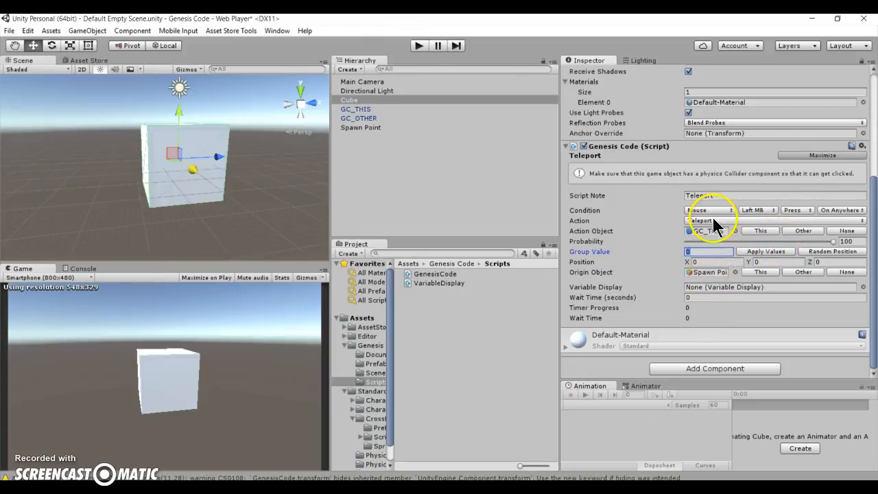
{"action": "left_click", "coordinate": [703, 253]}
{"action": "left_click", "coordinate": [718, 251]}
{"action": "left_click", "coordinate": [695, 261]}
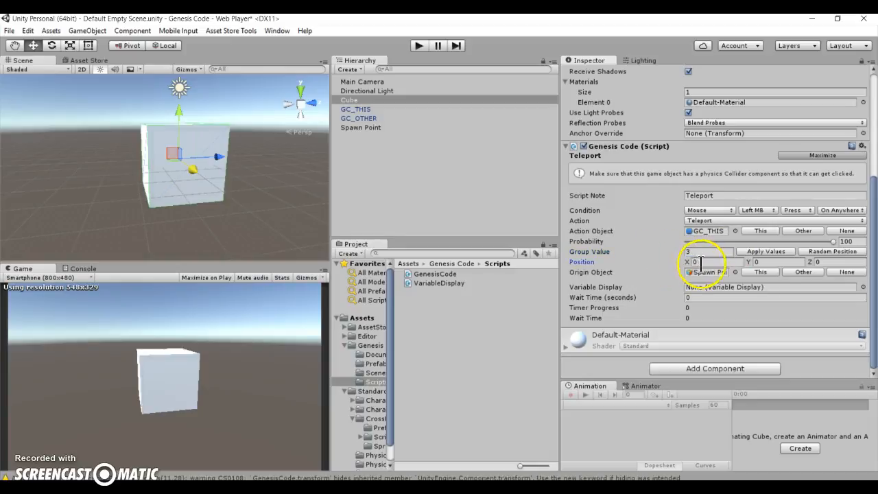
{"action": "left_click", "coordinate": [757, 262]}
{"action": "left_click", "coordinate": [829, 262]}
{"action": "left_click", "coordinate": [650, 263]}
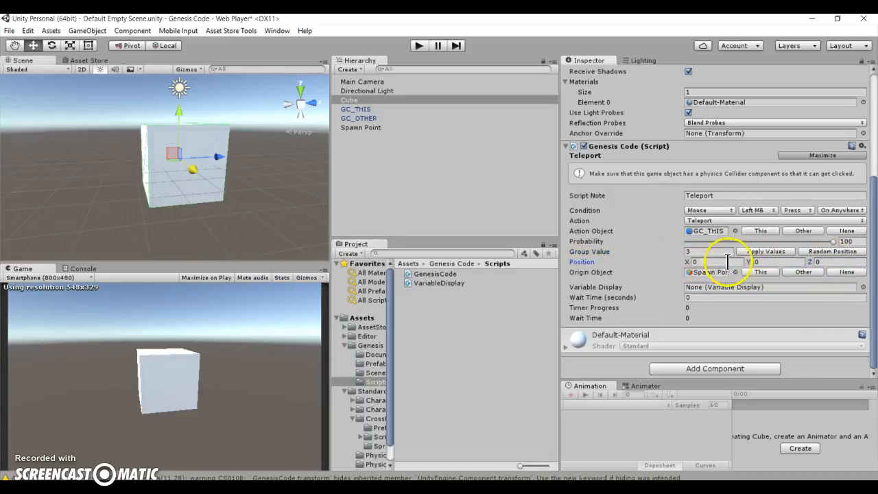
{"action": "left_click", "coordinate": [749, 251]}
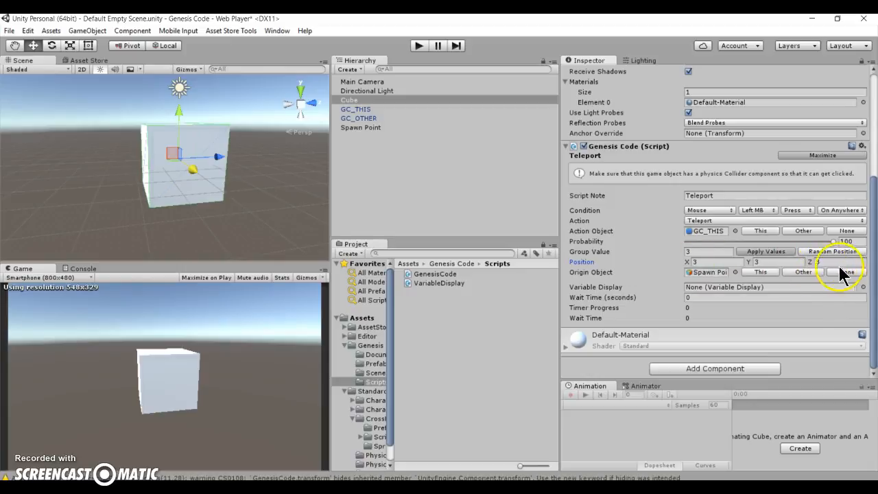
Apply a Group Value of 8 to all position axes, and repeat with 345
{"action": "left_click", "coordinate": [702, 252]}
{"action": "double_click", "coordinate": [702, 253]}
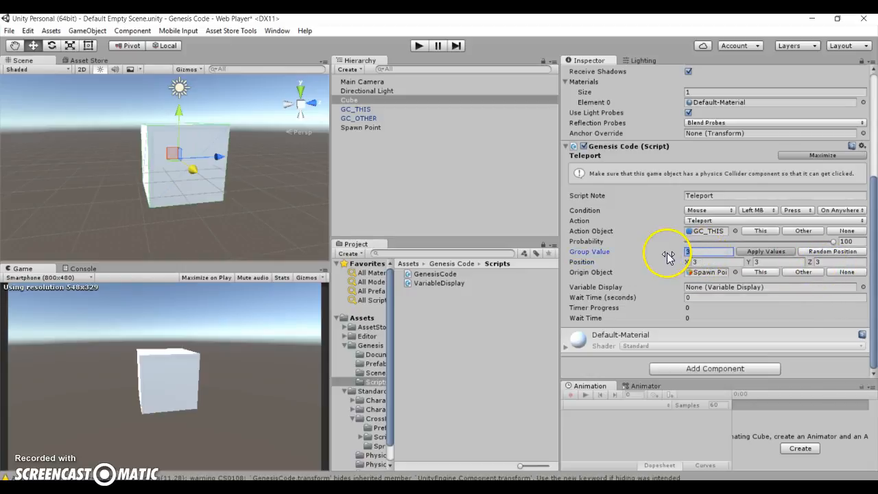
{"action": "key", "text": "BackSpace"}
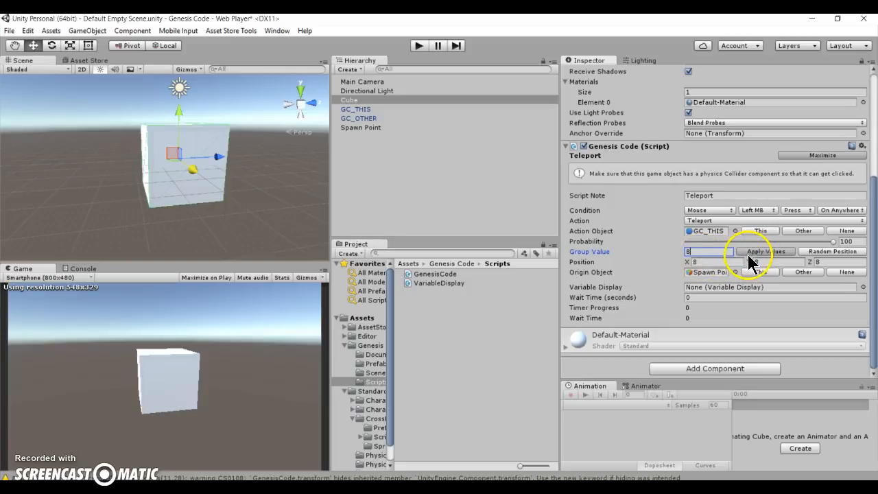
{"action": "left_click_drag", "start_coordinate": [710, 251], "coordinate": [632, 253]}
{"action": "type", "text": "345"}
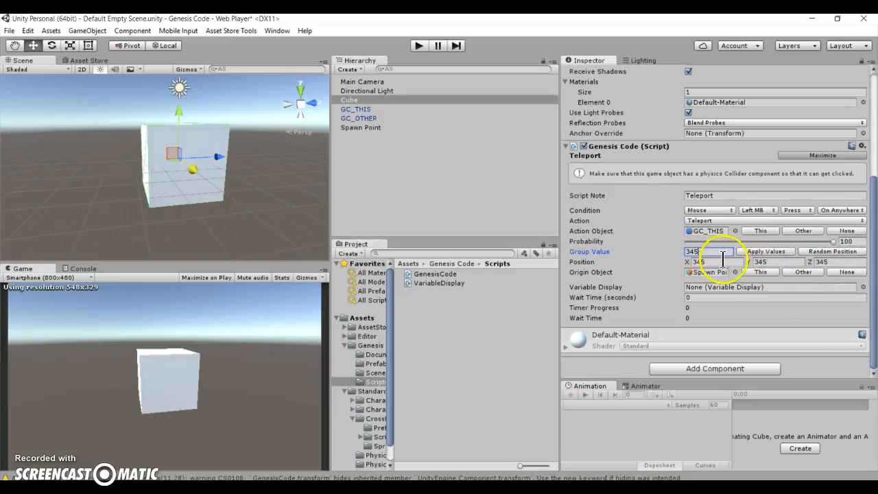
Set the Group Value to 234 without applying it, and check the X, Y and Z position fields
{"action": "left_click_drag", "start_coordinate": [726, 251], "coordinate": [691, 252]}
{"action": "type", "text": "234"}
{"action": "left_click", "coordinate": [717, 263]}
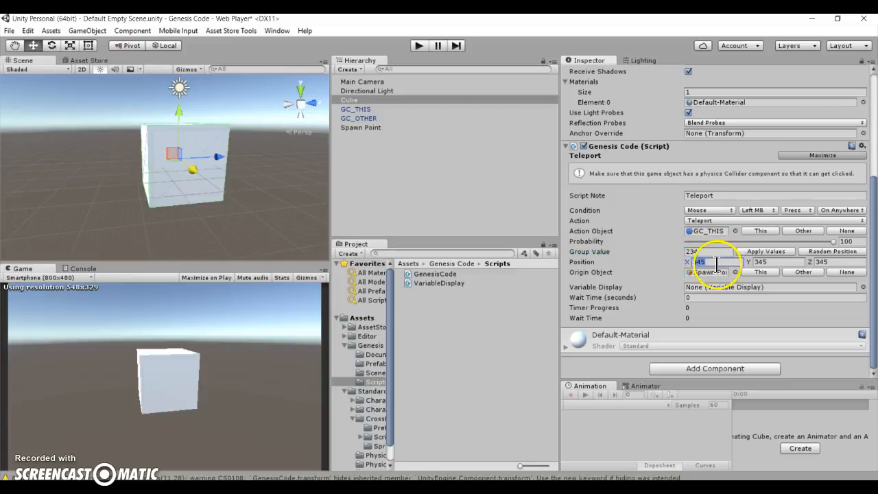
{"action": "left_click", "coordinate": [714, 253]}
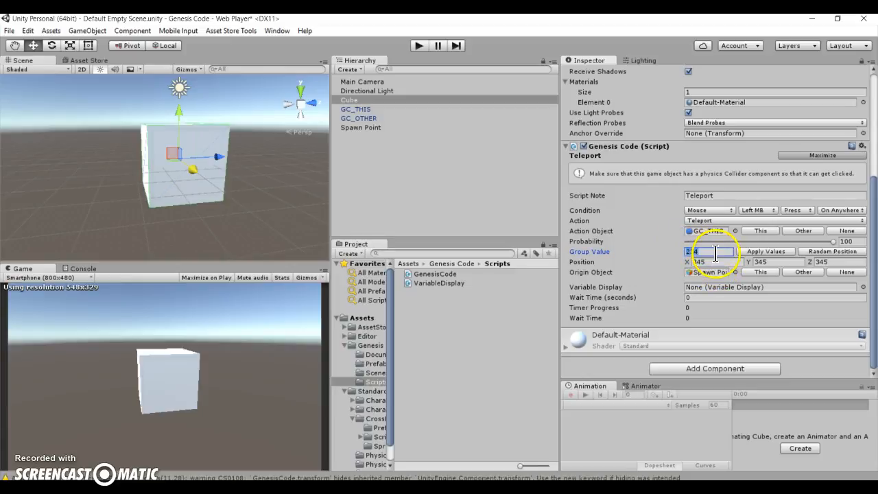
{"action": "left_click", "coordinate": [721, 262]}
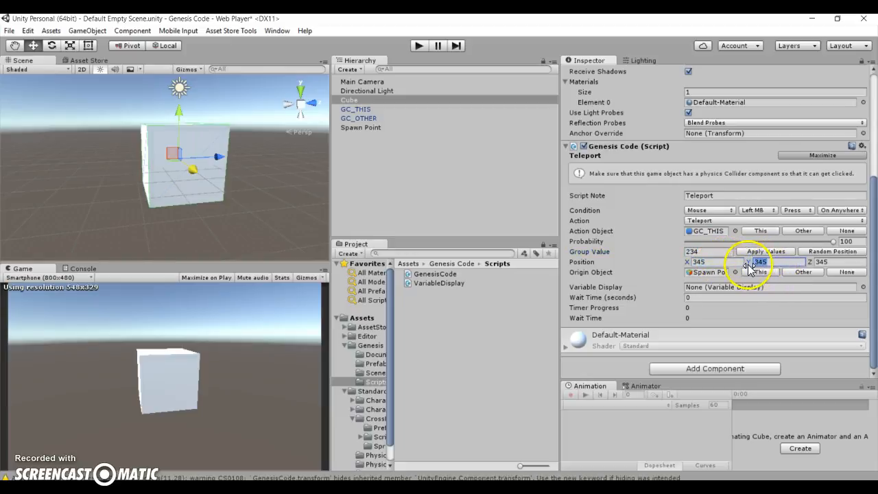
{"action": "left_click", "coordinate": [788, 262]}
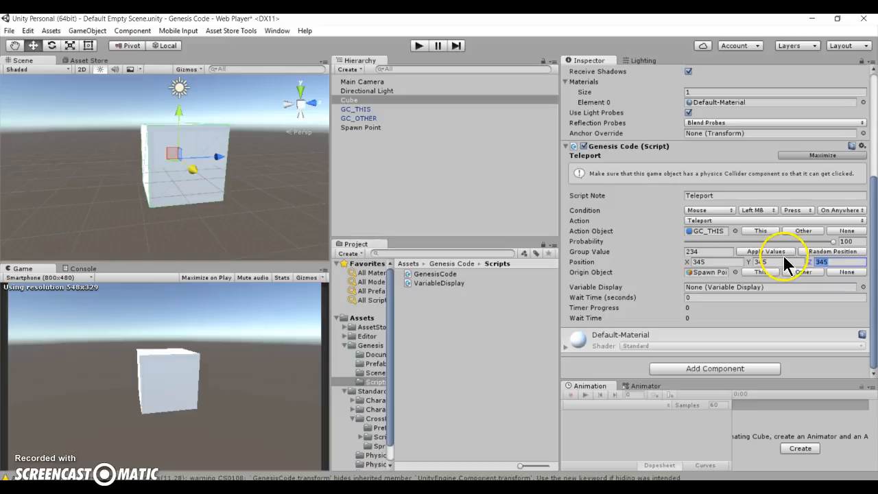
Enable Random Position on the Teleport script and check its minimum and maximum position fields
{"action": "left_click", "coordinate": [803, 253]}
{"action": "type", "text": "0"}
{"action": "left_click", "coordinate": [775, 272]}
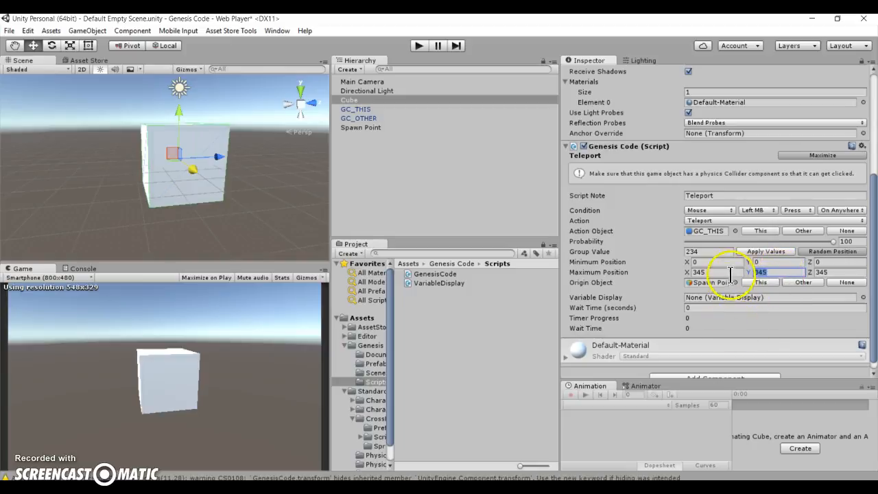
{"action": "left_click", "coordinate": [683, 261]}
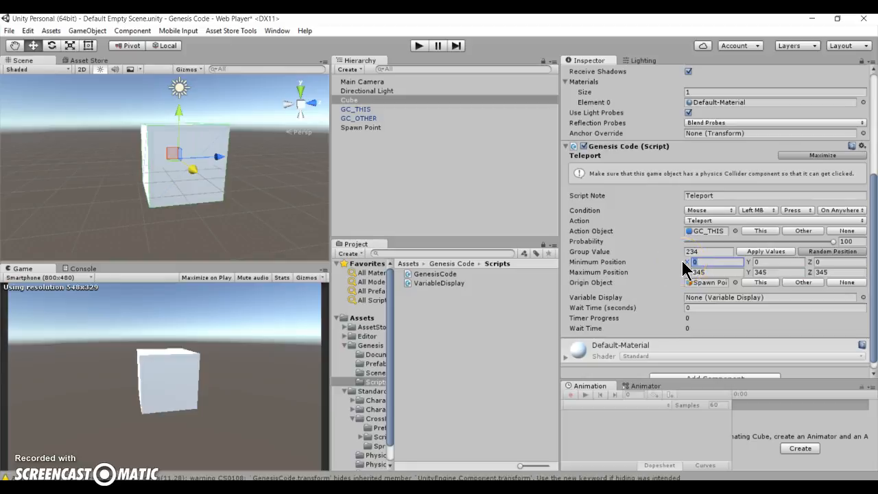
Set the Group Value to 5 and apply it, giving a random range of -5 to 5 on every axis
{"action": "left_click", "coordinate": [706, 251]}
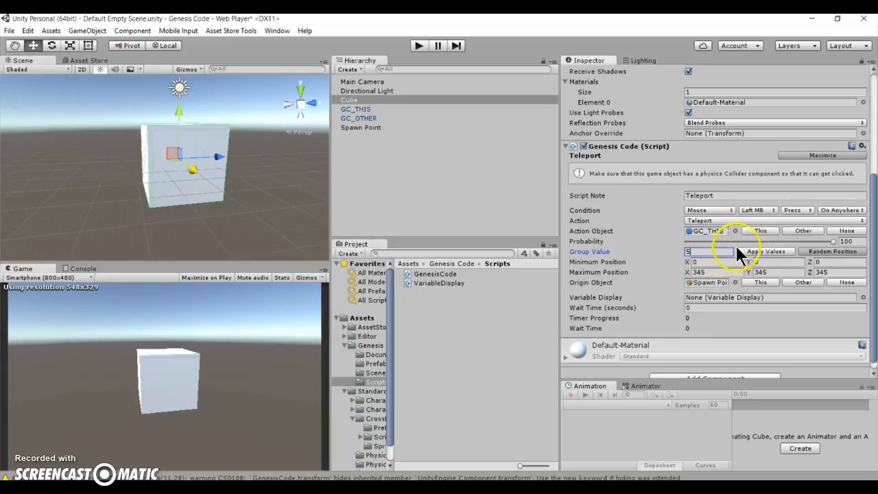
{"action": "left_click", "coordinate": [755, 249]}
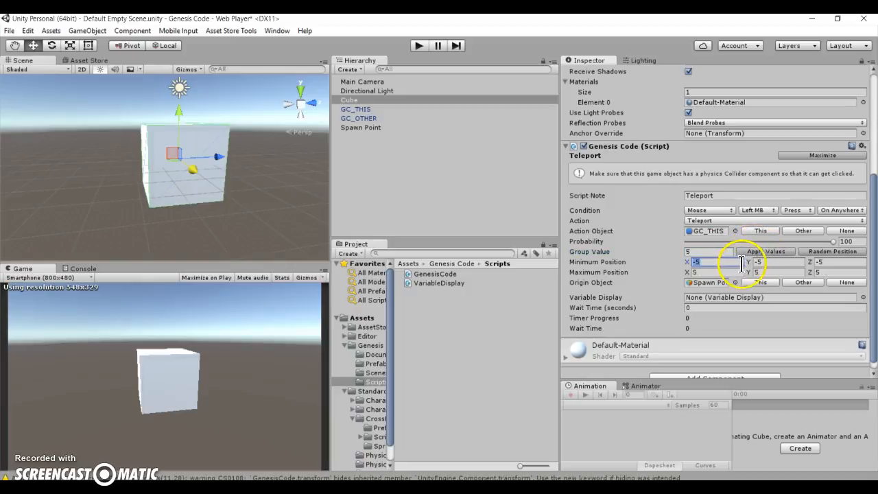
{"action": "left_click", "coordinate": [837, 261]}
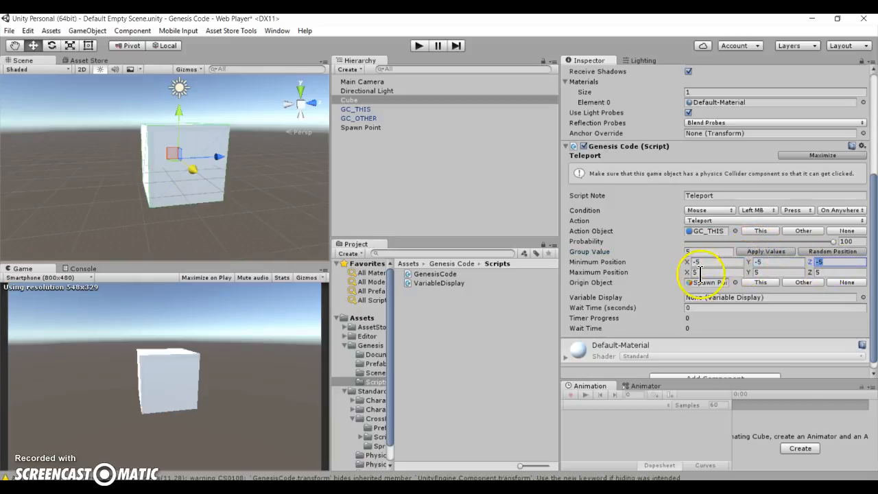
{"action": "left_click", "coordinate": [719, 262]}
{"action": "left_click", "coordinate": [719, 272]}
{"action": "left_click", "coordinate": [713, 252]}
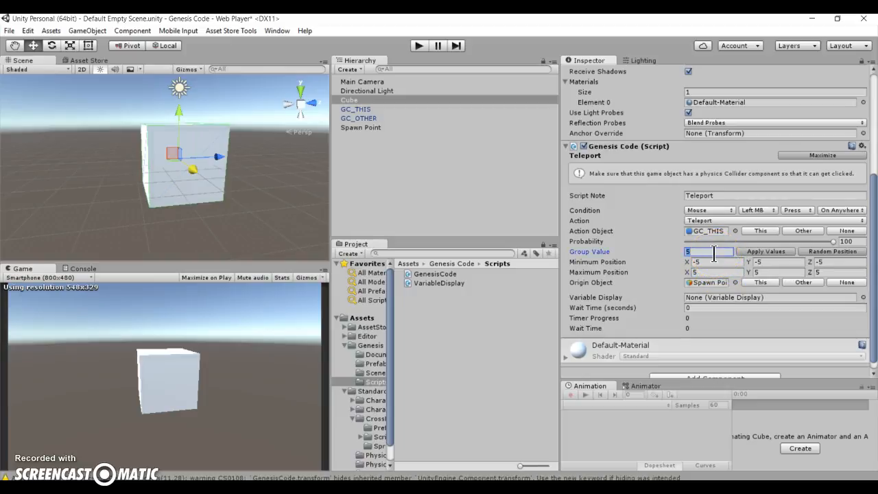
Change the Teleport script's Condition to Always and clear its Origin Object to None
{"action": "left_click", "coordinate": [718, 307]}
{"action": "left_click", "coordinate": [708, 282]}
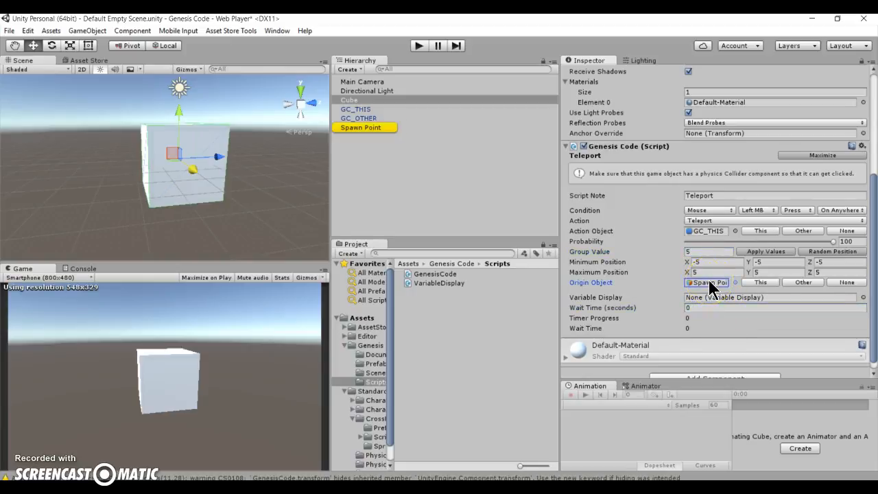
{"action": "left_click", "coordinate": [720, 211]}
{"action": "left_click", "coordinate": [717, 222]}
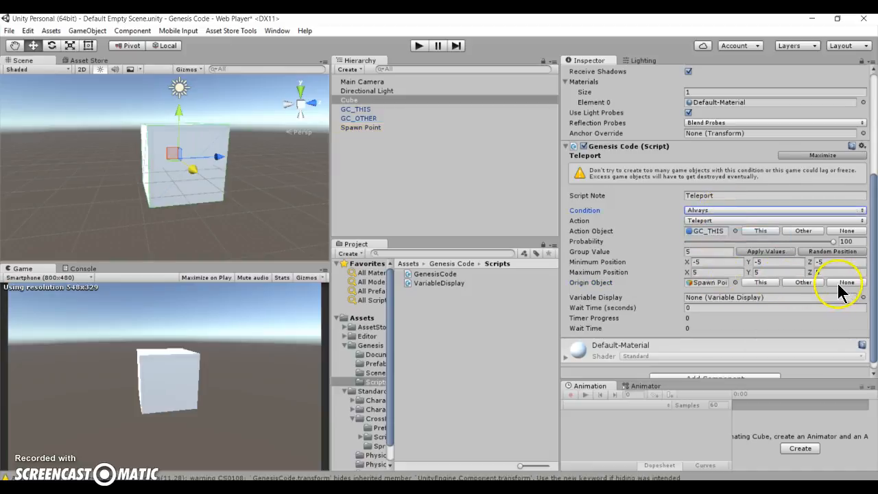
{"action": "left_click", "coordinate": [716, 262]}
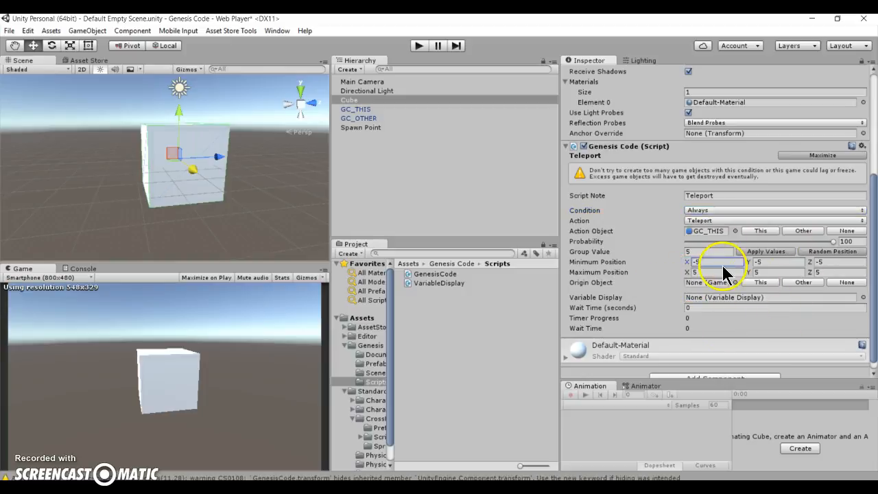
{"action": "left_click", "coordinate": [726, 272]}
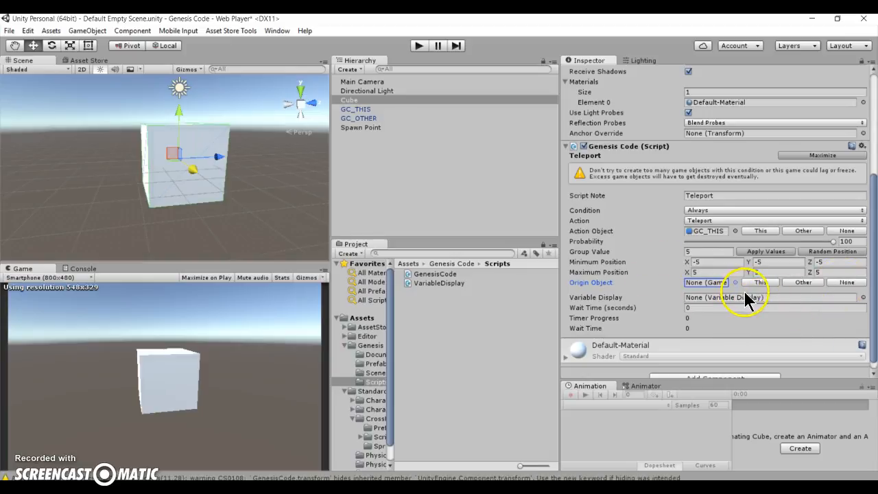
{"action": "left_click", "coordinate": [708, 263]}
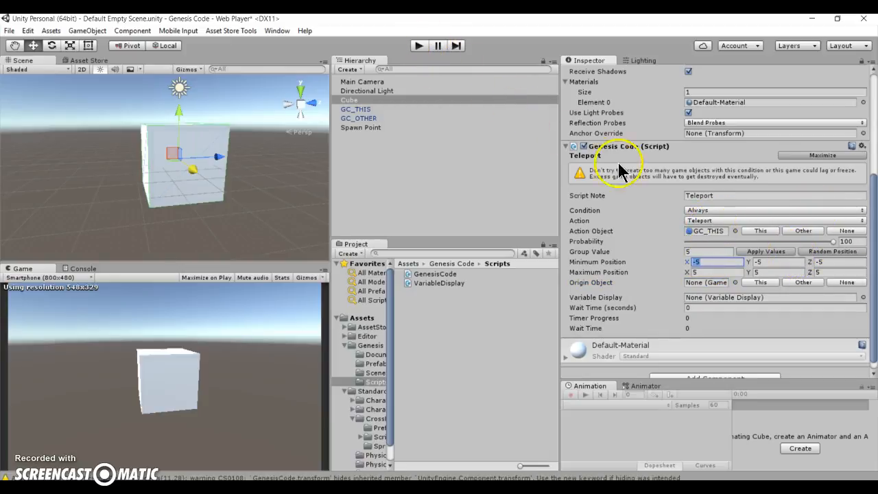
Set the Teleport script's Wait Time to 0.3 seconds and start play mode to watch the random teleporting
{"action": "left_click", "coordinate": [702, 308]}
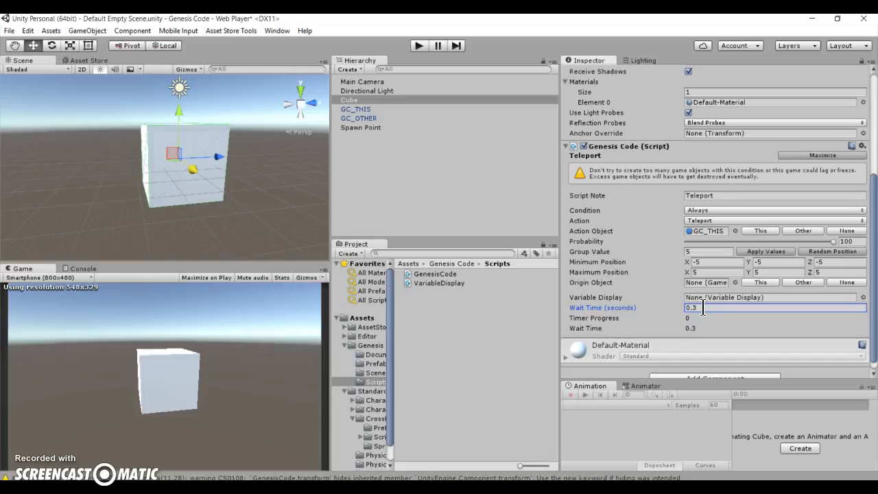
{"action": "left_click", "coordinate": [418, 46]}
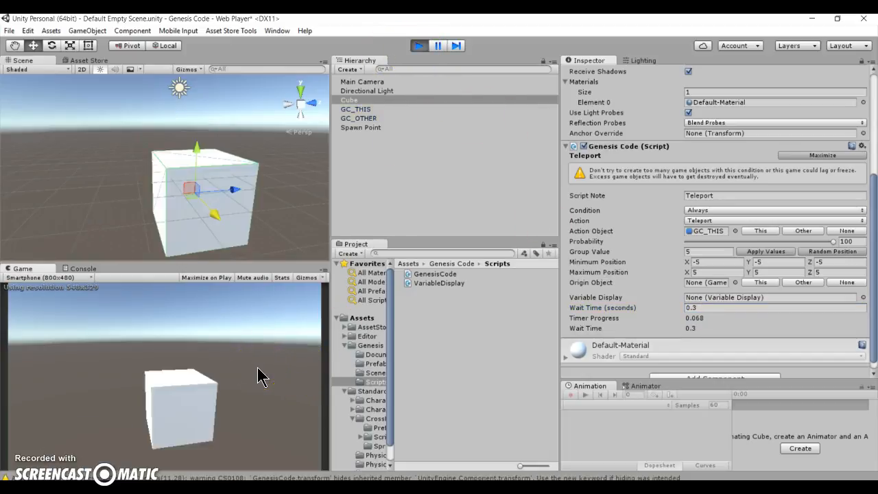
Set the Wait Time to 0 seconds while the game is running
{"action": "left_click_drag", "start_coordinate": [670, 306], "coordinate": [628, 312]}
{"action": "left_click", "coordinate": [724, 307]}
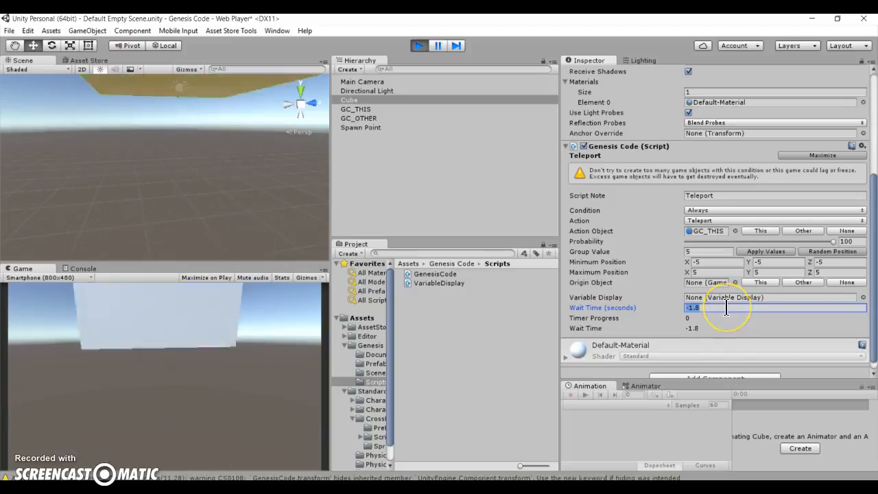
{"action": "type", "text": "0"}
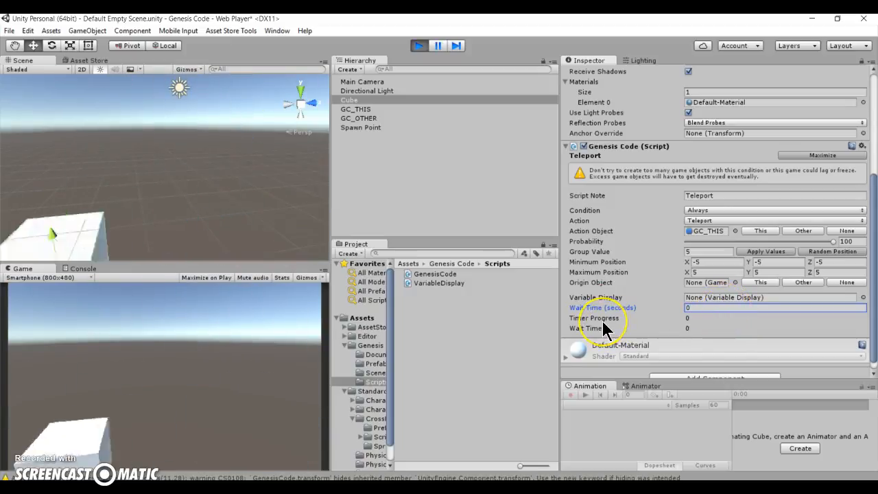
{"action": "left_click", "coordinate": [729, 251]}
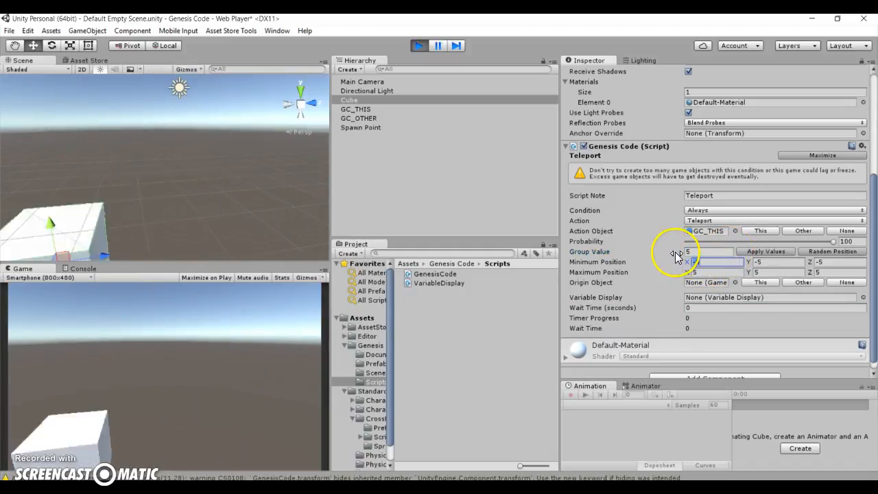
Lower the Teleport script's Group Value to 0.97 and further to 0.22 while the game is running
{"action": "left_click_drag", "start_coordinate": [674, 251], "coordinate": [597, 261]}
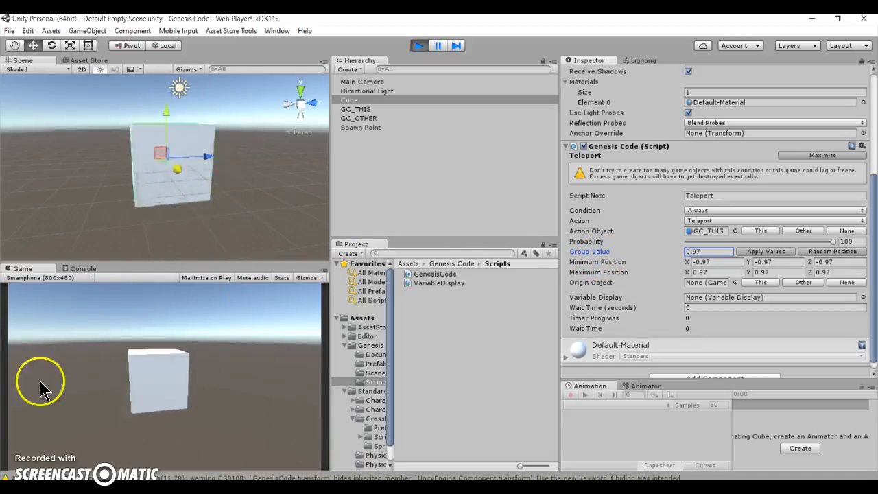
{"action": "double_click", "coordinate": [706, 251]}
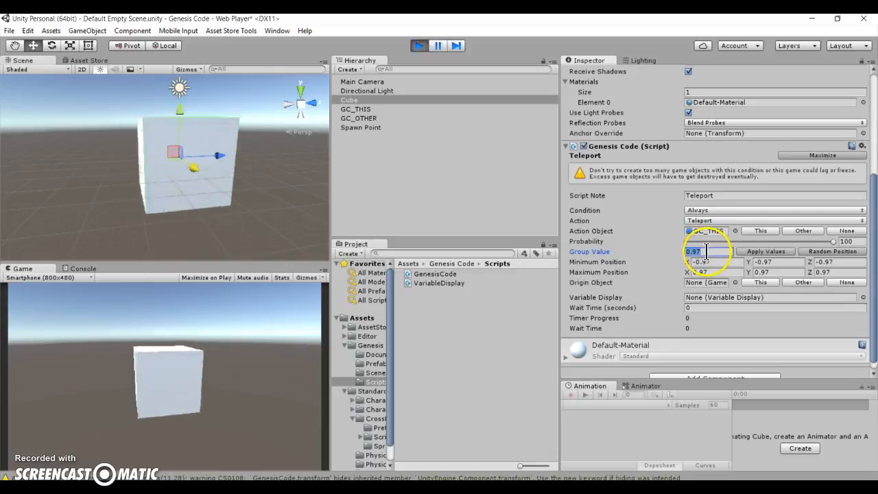
{"action": "type", "text": "0.2"}
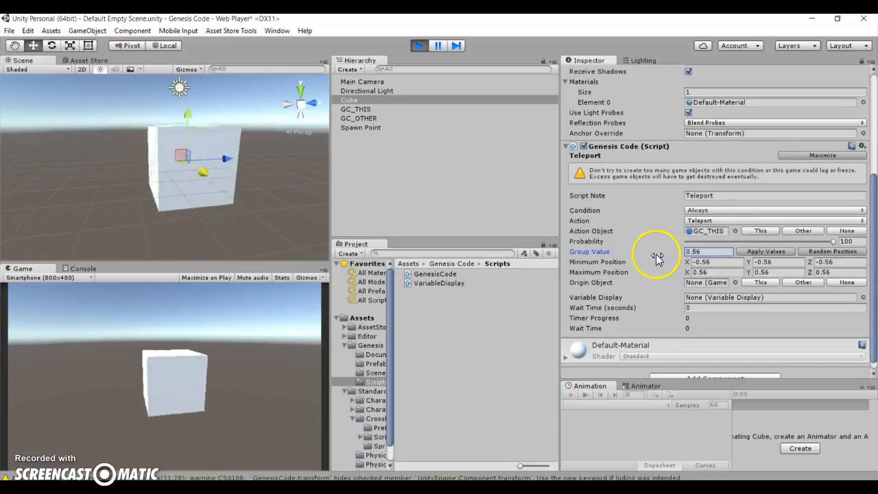
{"action": "type", "text": "2"}
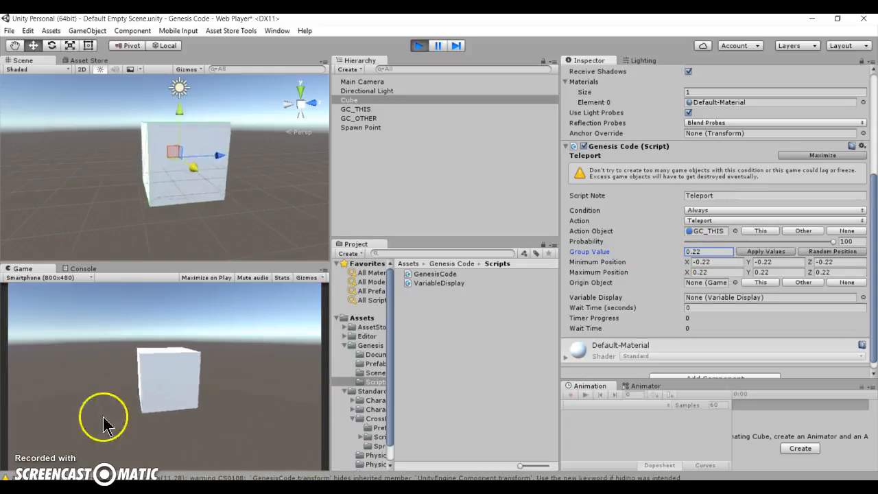
{"action": "left_click", "coordinate": [728, 251]}
{"action": "key", "text": "Tab"}
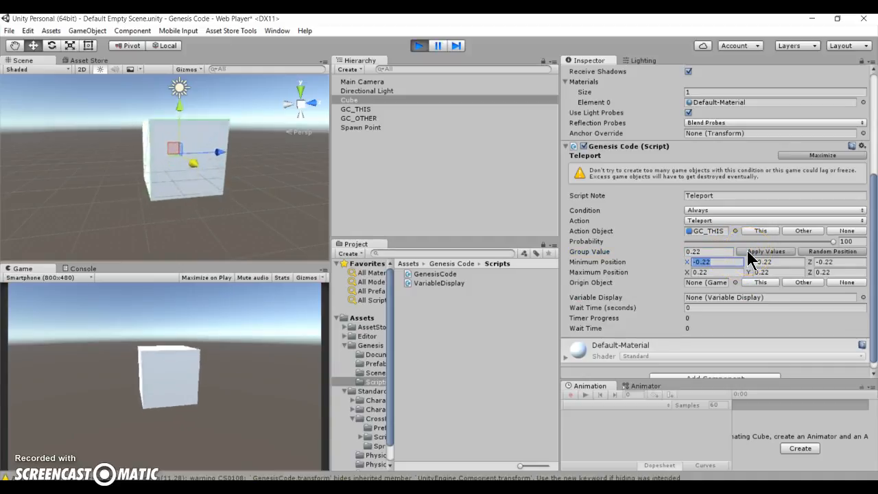
Set the Group Value to 0 to hold the cube in place, and stop play mode
{"action": "left_click", "coordinate": [713, 251]}
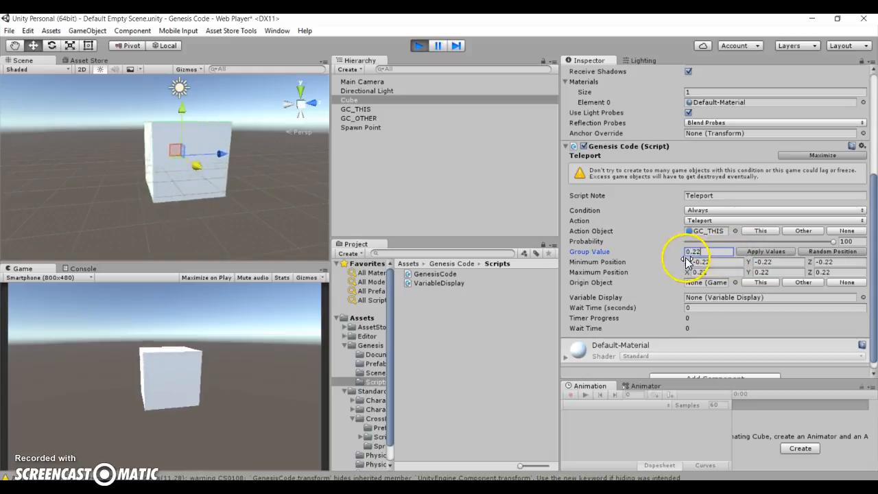
{"action": "type", "text": "0"}
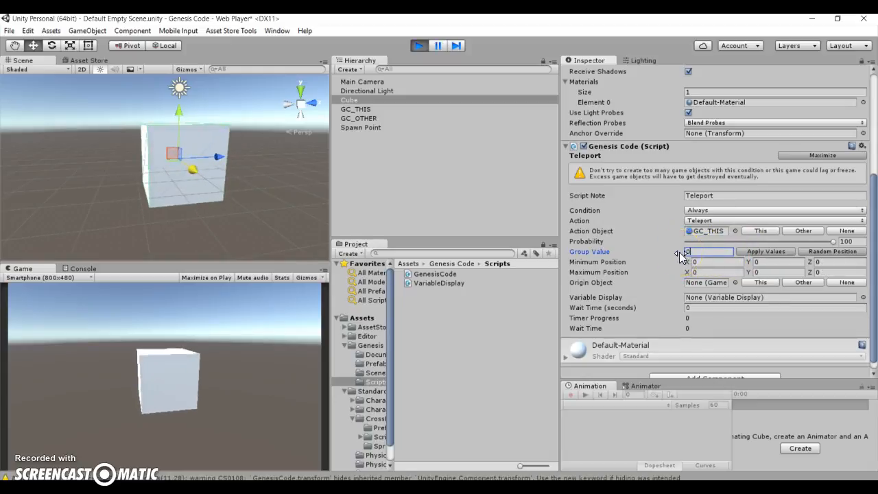
{"action": "left_click", "coordinate": [750, 263]}
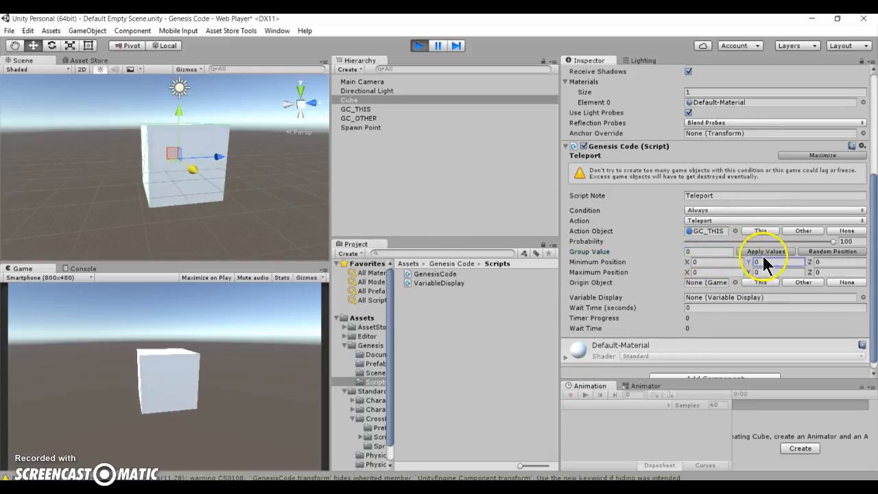
{"action": "left_click", "coordinate": [419, 45]}
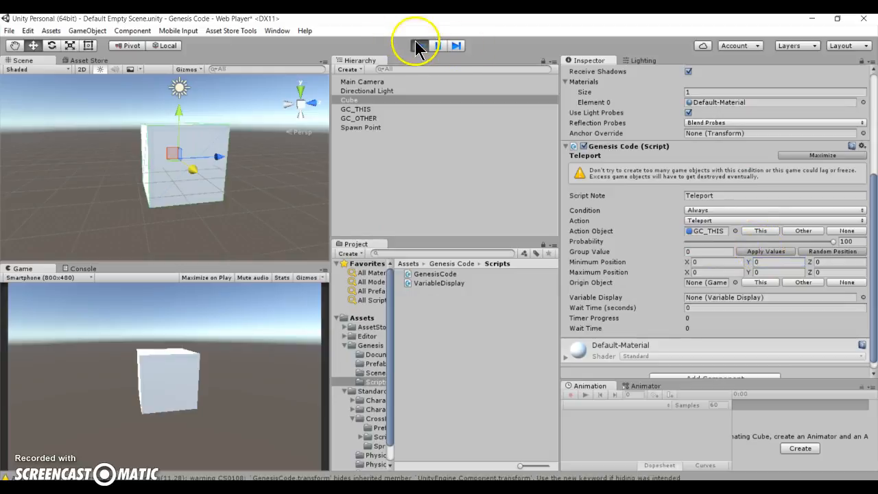
Examine the Teleport script's Action, Group Value, Minimum and Maximum Position, and Wait Time settings outside play mode
{"action": "left_click", "coordinate": [732, 220]}
{"action": "left_click", "coordinate": [778, 272]}
{"action": "left_click", "coordinate": [760, 308]}
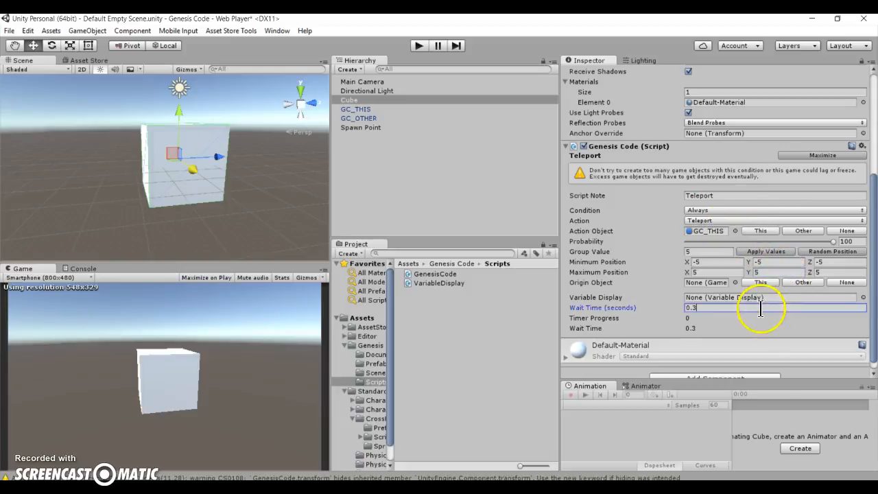
{"action": "left_click", "coordinate": [833, 252]}
{"action": "left_click", "coordinate": [802, 252]}
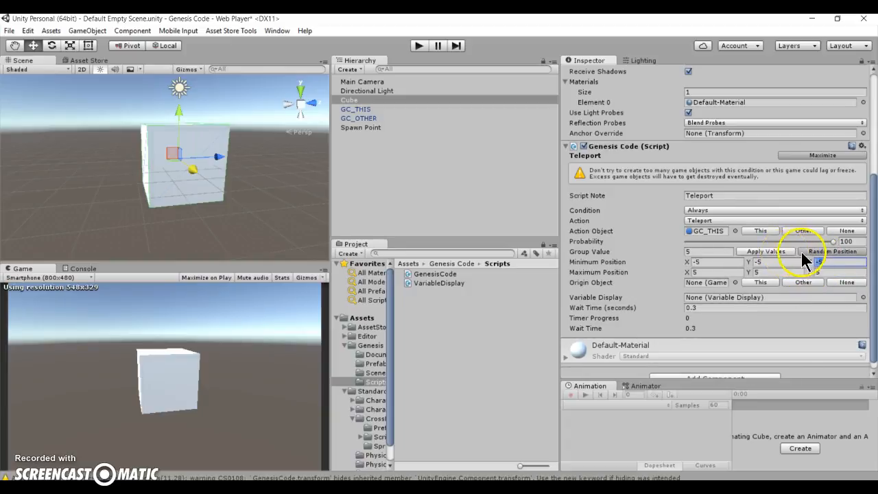
{"action": "left_click", "coordinate": [785, 252]}
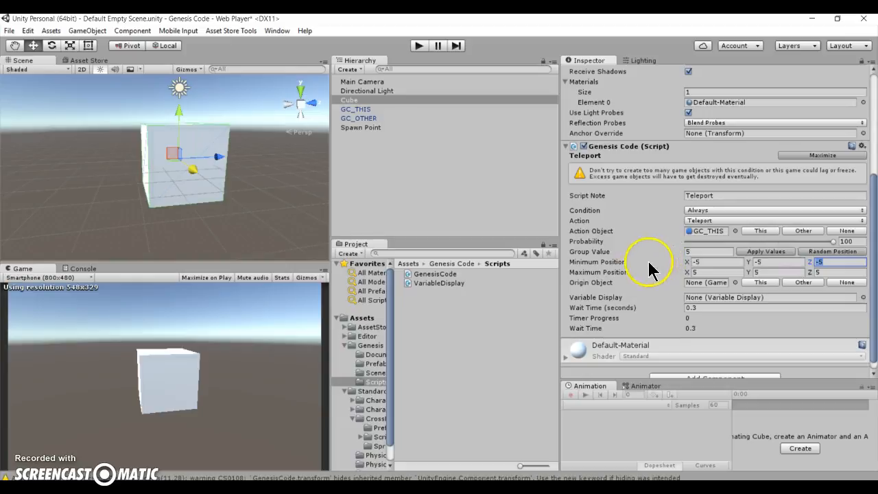
{"action": "left_click", "coordinate": [780, 262]}
{"action": "left_click", "coordinate": [782, 272]}
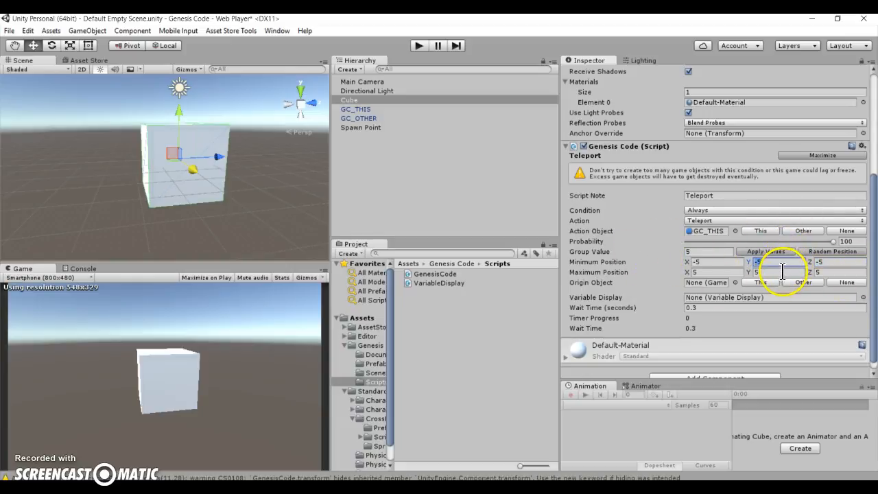
{"action": "left_click", "coordinate": [720, 251]}
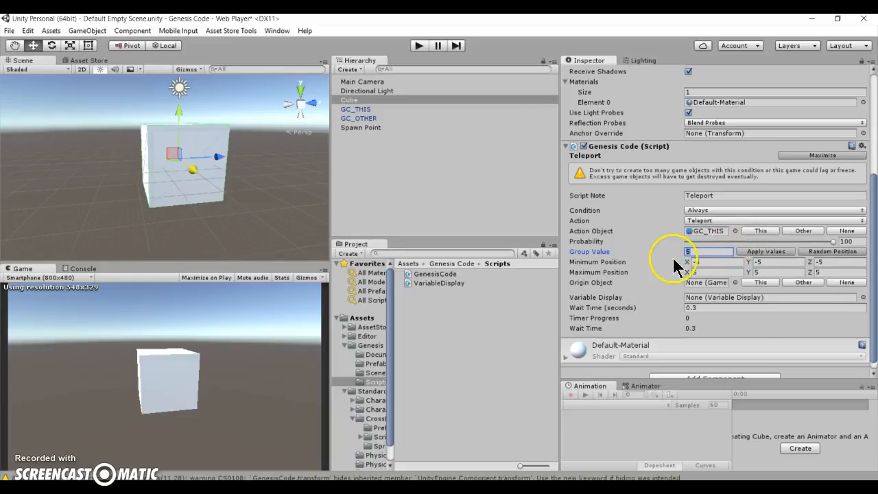
Enter -5 as the Minimum Position X and review the Y and Z position limits and the Wait Time
{"action": "left_click", "coordinate": [713, 261]}
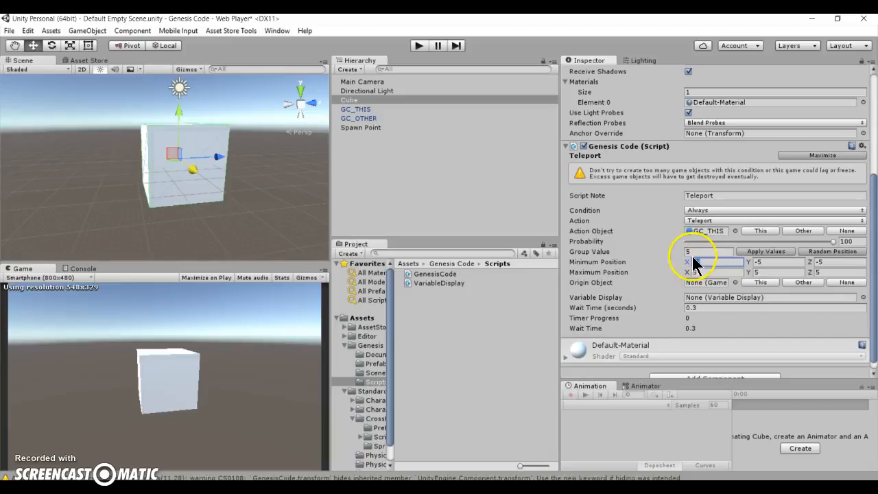
{"action": "type", "text": "-5"}
{"action": "key", "text": "Return"}
{"action": "left_click", "coordinate": [766, 260]}
{"action": "left_click", "coordinate": [772, 260]}
{"action": "left_click", "coordinate": [748, 263]}
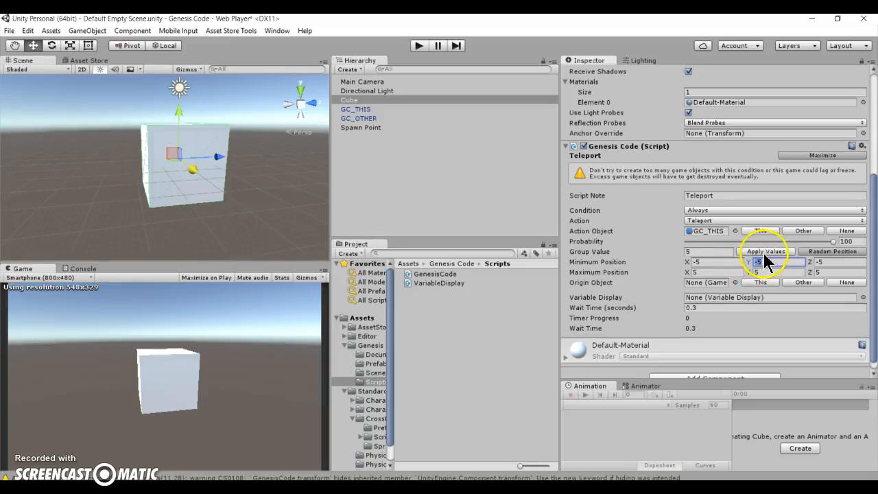
{"action": "left_click", "coordinate": [782, 273]}
{"action": "left_click", "coordinate": [826, 271]}
{"action": "left_click", "coordinate": [757, 308]}
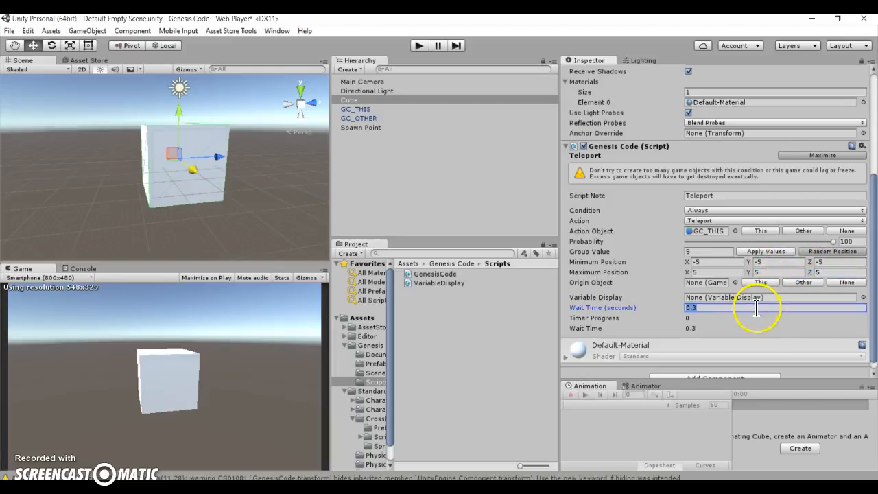
Compare the X and Y limits of the Teleport script's Minimum and Maximum Position
{"action": "left_click", "coordinate": [761, 264]}
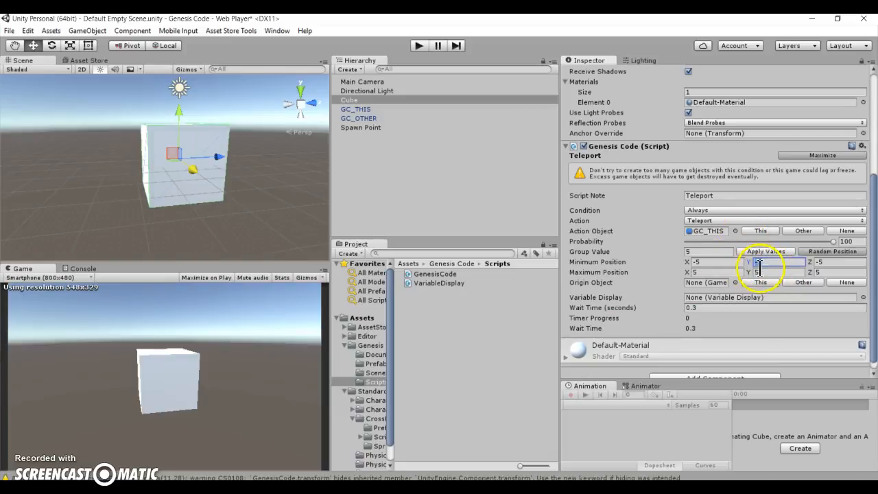
{"action": "left_click", "coordinate": [727, 272]}
{"action": "left_click", "coordinate": [720, 262]}
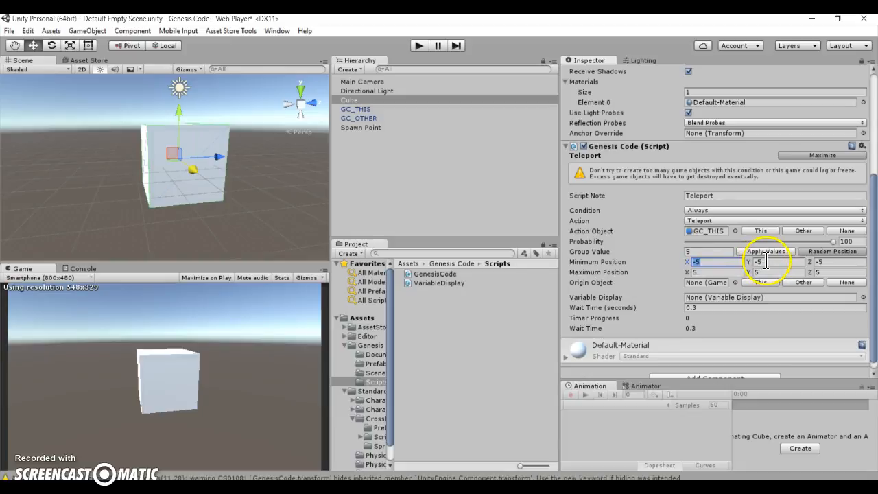
{"action": "left_click", "coordinate": [768, 262]}
{"action": "key", "text": "BackSpace"}
{"action": "key", "text": "Return"}
{"action": "left_click", "coordinate": [765, 272]}
{"action": "left_click", "coordinate": [727, 273]}
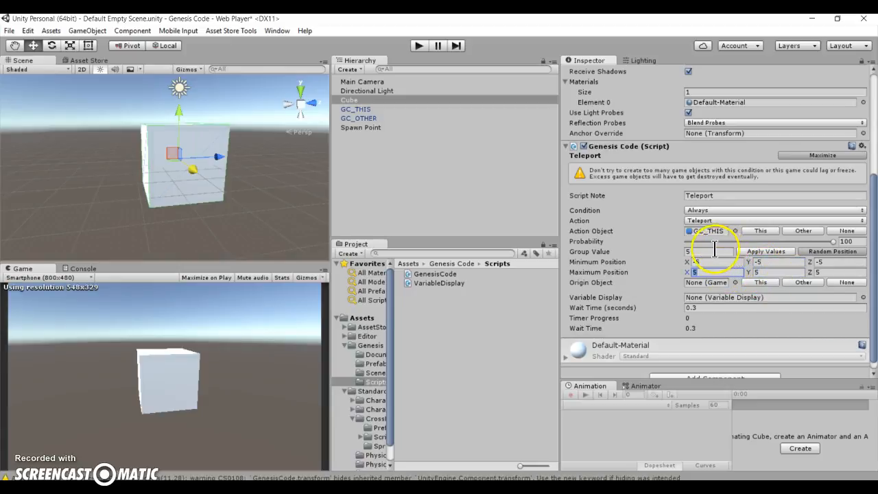
{"action": "left_click", "coordinate": [728, 261]}
{"action": "left_click", "coordinate": [763, 262]}
{"action": "left_click", "coordinate": [728, 262]}
{"action": "left_click", "coordinate": [758, 262]}
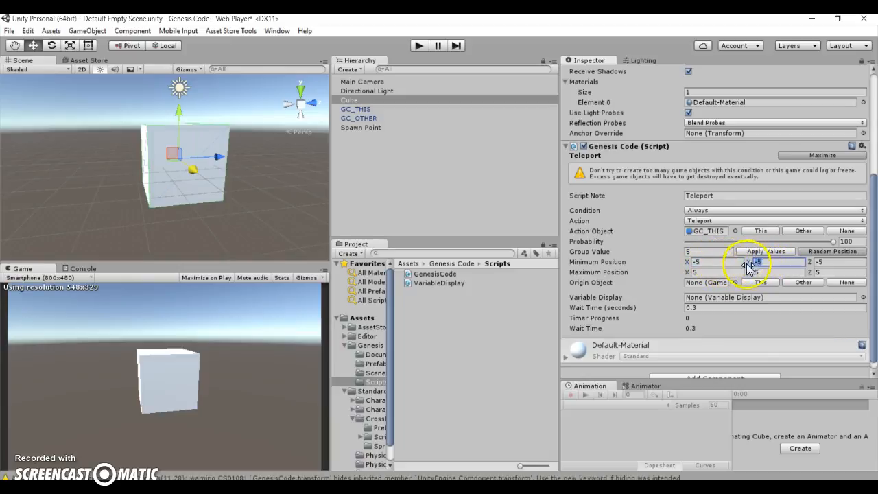